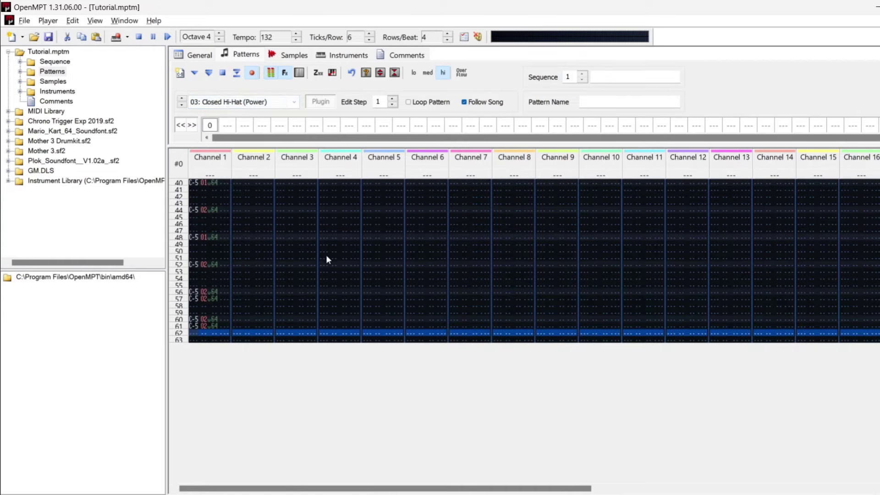
Set the edit step to 2 and fill channel 2 of pattern 0 with C-5 Closed Hi-Hat notes on every second row.
scroll(334, 260, "up", 19)
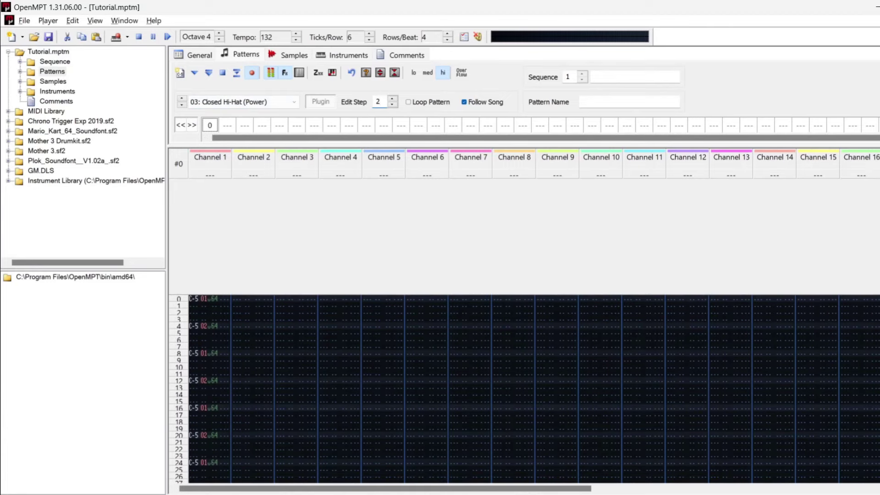
left_click(234, 296)
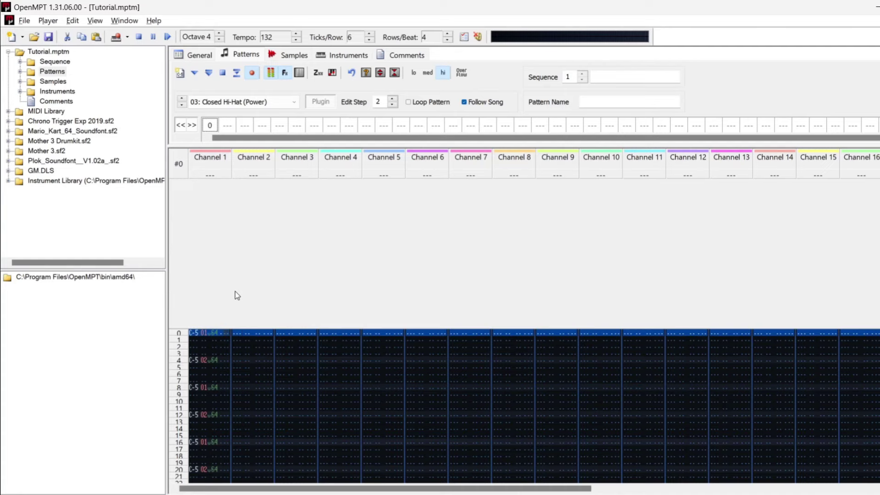
key("q")
key("q")
key("q")
key("q")
key("q")
key("q")
key("q")
key("q")
key("q")
key("q")
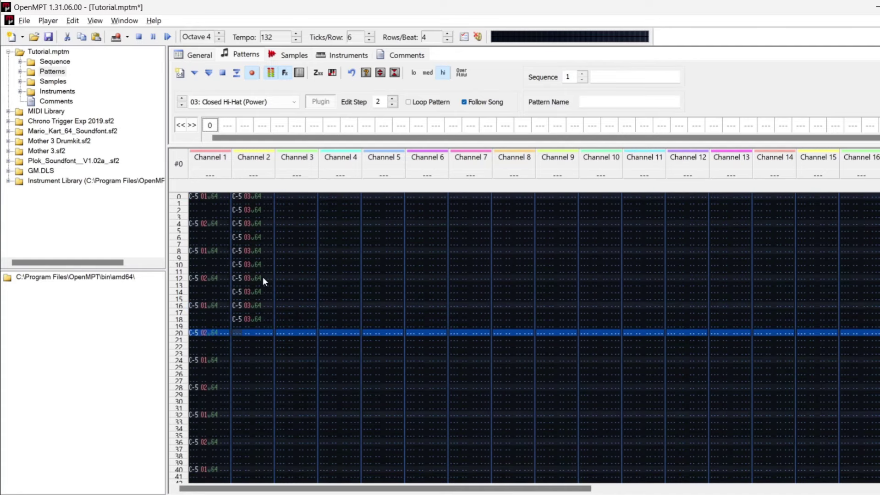
key("q")
key("q")
key("q")
key("q")
key("q")
key("q")
key("q")
key("q")
key("q")
key("q")
key("q")
key("q")
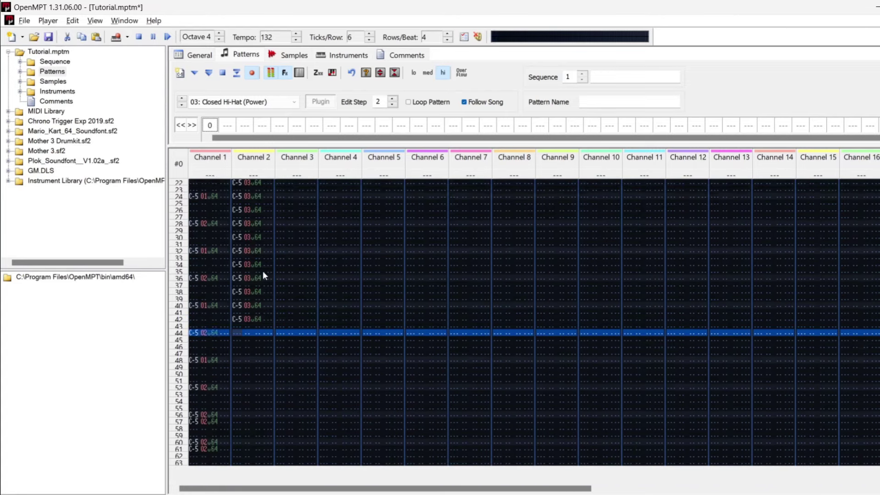
key("q")
key("q")
key("q")
key("q")
key("q")
key("q")
key("q")
key("q")
key("q")
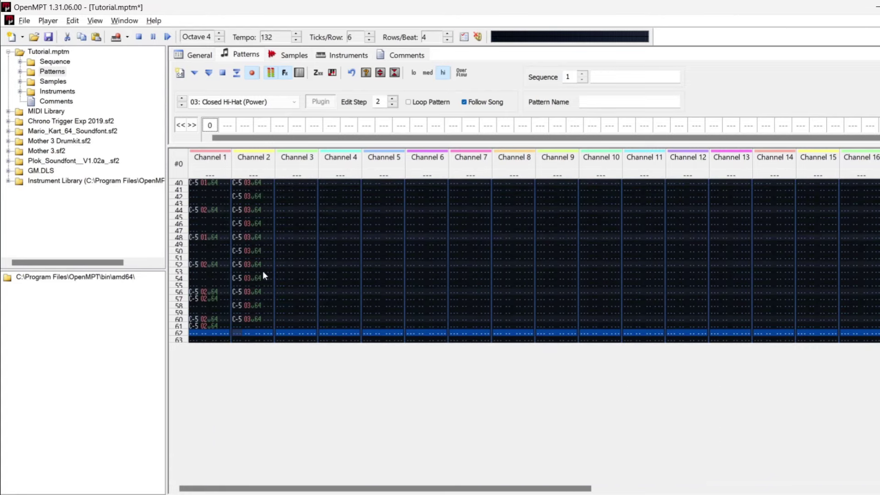
key("q")
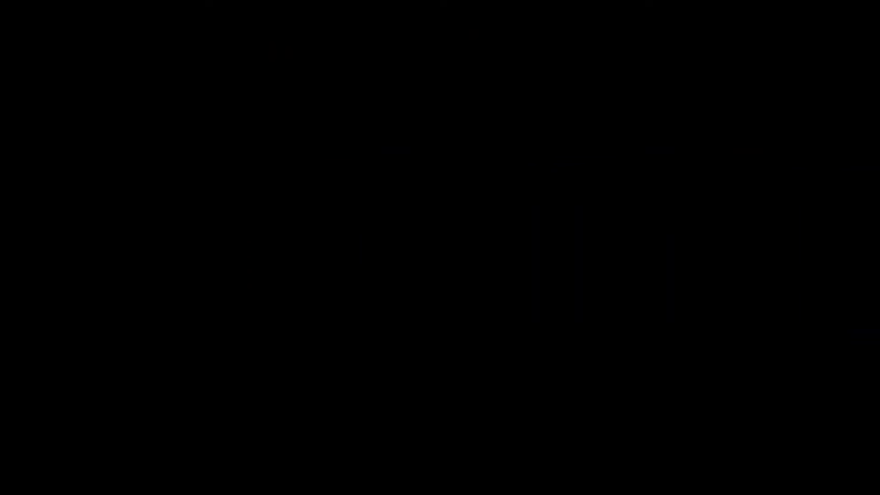
Duplicate pattern 0 in the order list, and play the song from the start before pausing it.
scroll(408, 368, "up", 9)
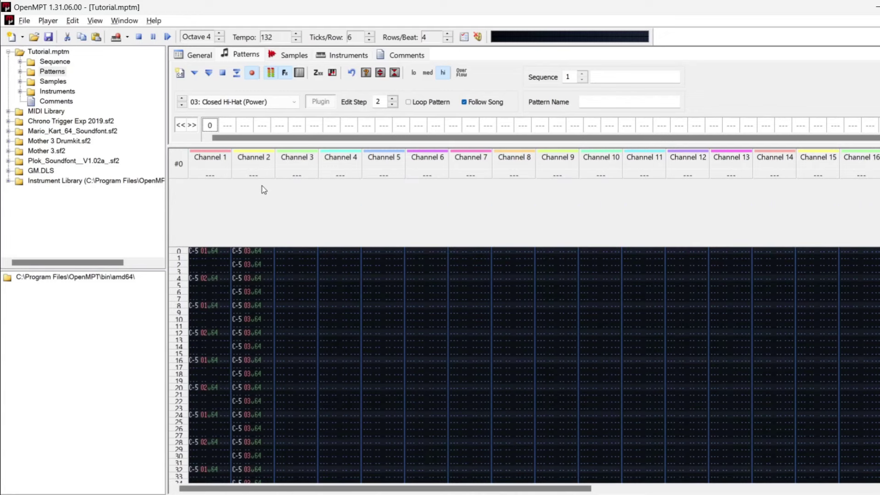
right_click(211, 122)
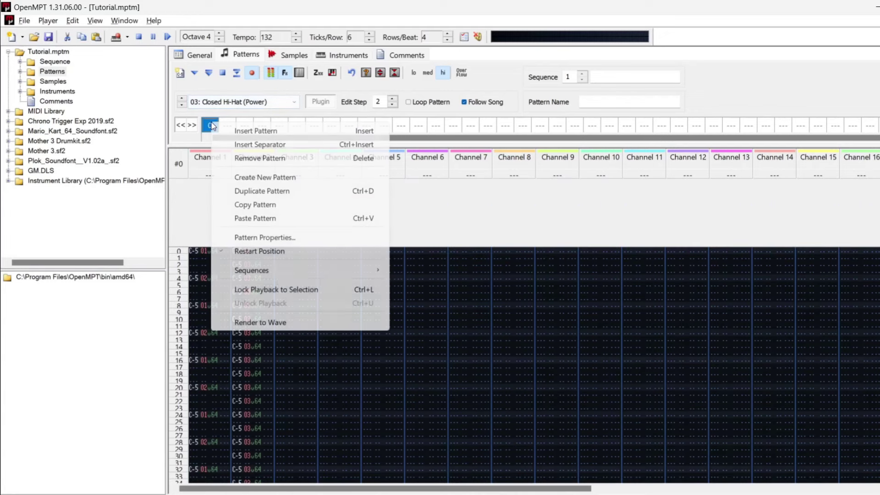
left_click(264, 191)
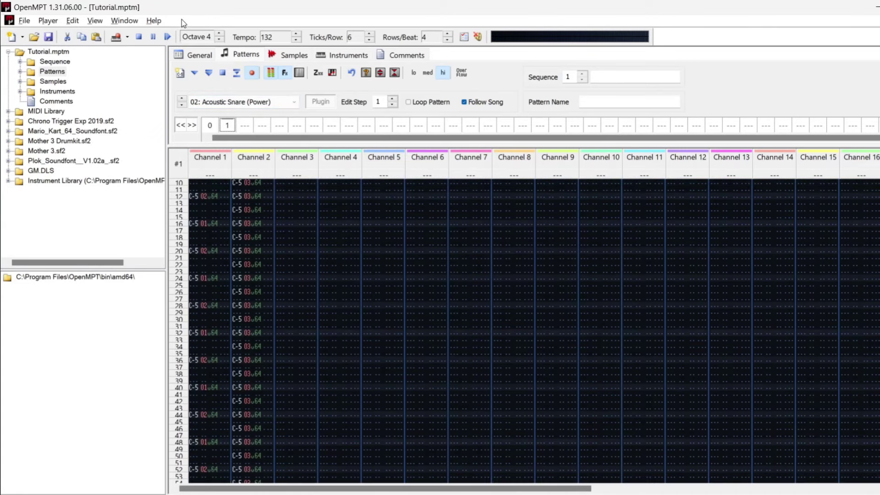
left_click(168, 37)
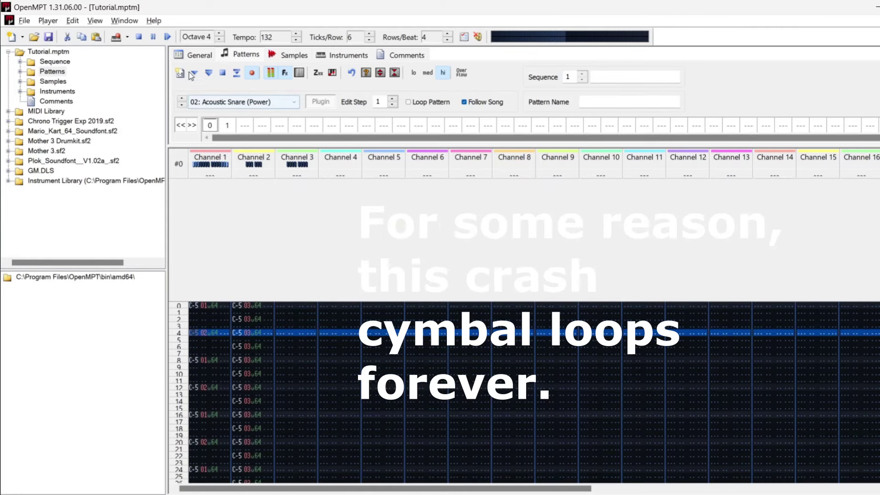
left_click(153, 37)
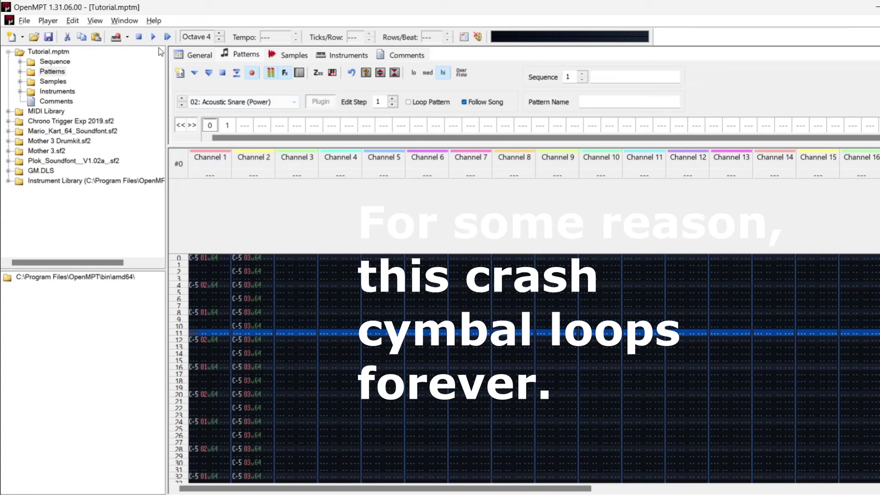
Insert a note-off at row 2 of channel 3 in pattern 1, below the crash cymbal note, and play the song.
left_click(224, 125)
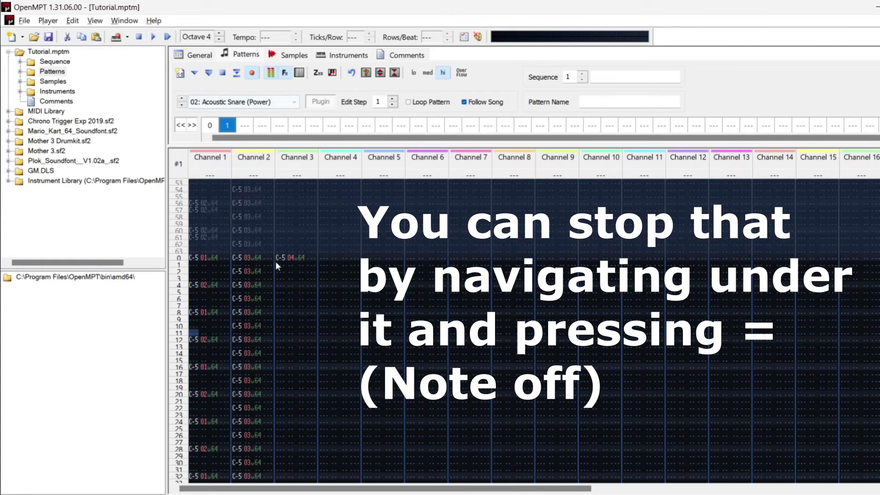
left_click(278, 271)
key("equal")
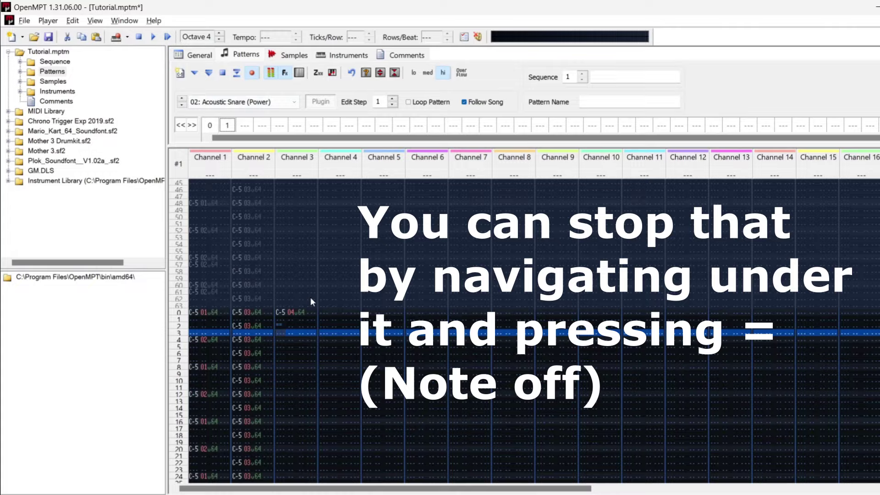
left_click(166, 38)
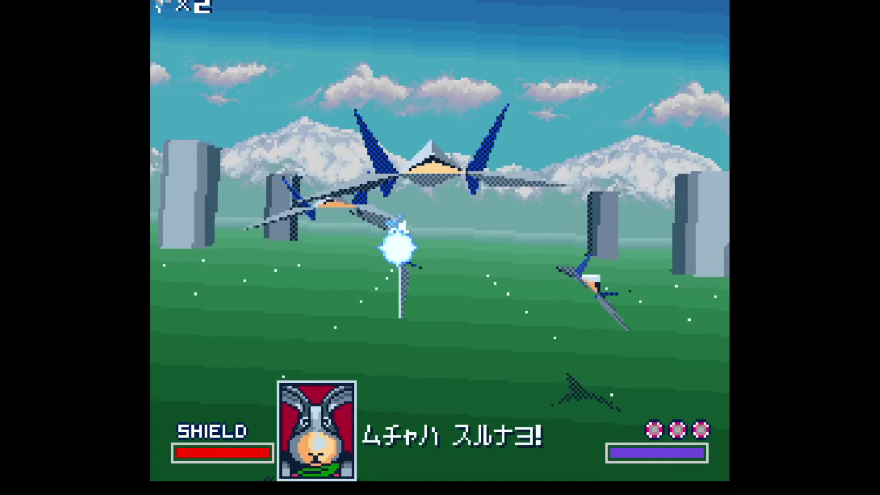
key("x")
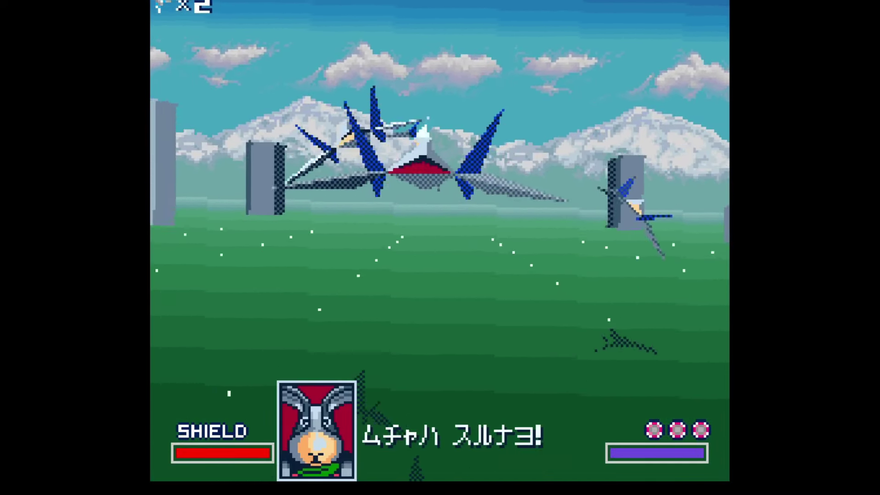
key("x")
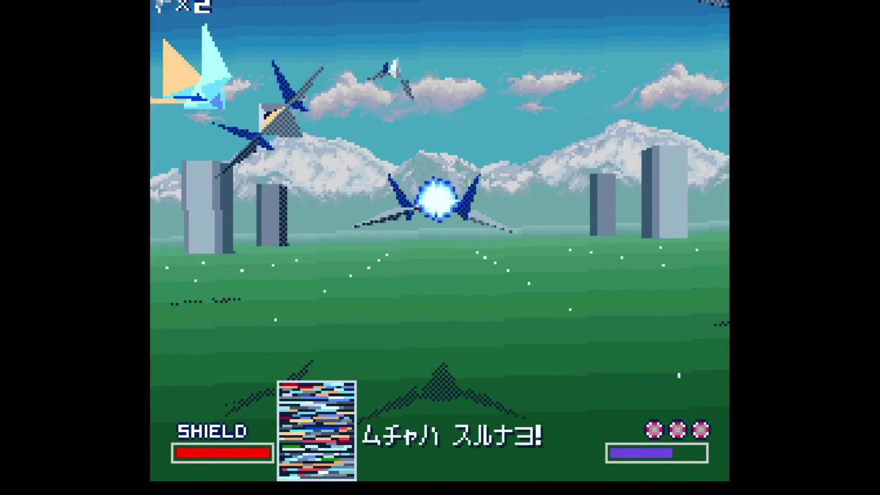
key("Right")
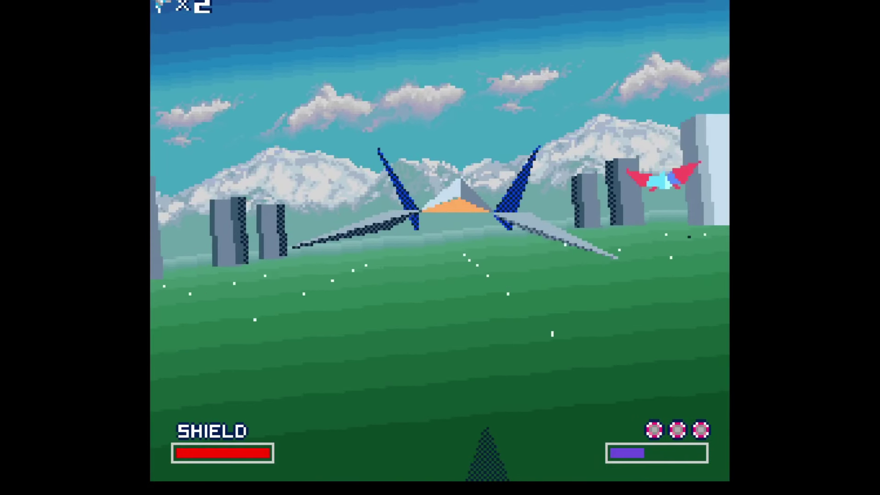
key("Right")
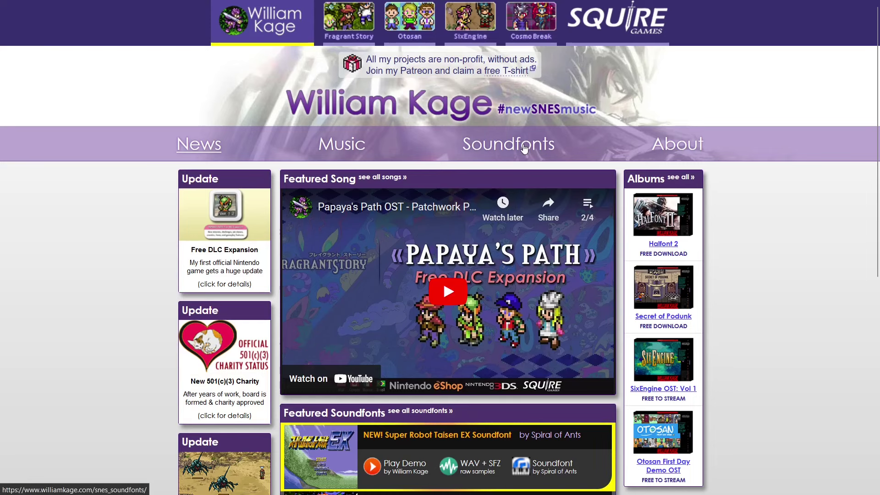
Open the Soundfonts page of the SNES music website in the browser and locate the Star Fox Soundfont.
left_click(525, 148)
scroll(774, 272, "down", 15)
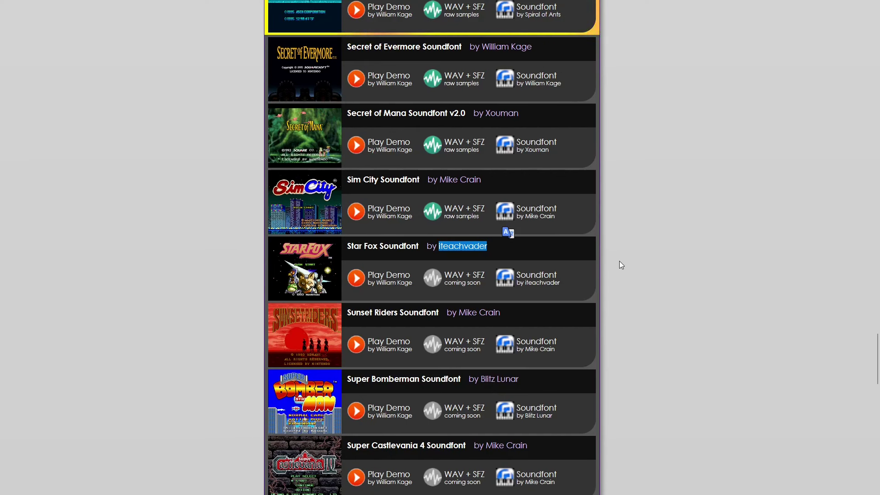
left_click(619, 262)
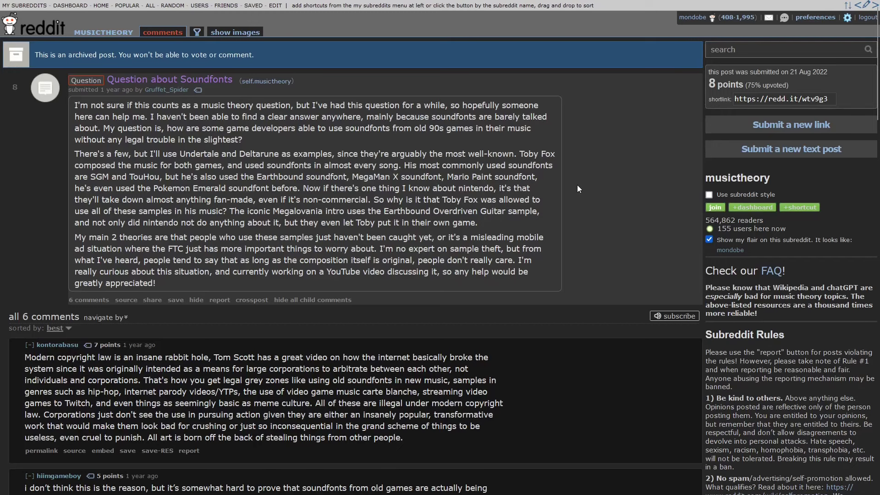
Read through the Reddit threads found for "reddit nintendo soundfonts" about the legality of using game soundfonts.
scroll(577, 176, "down", 5)
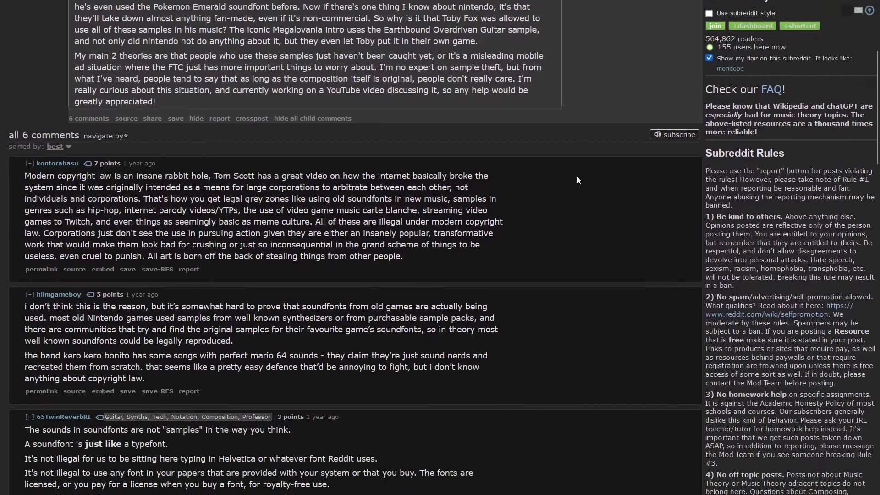
scroll(578, 180, "down", 8)
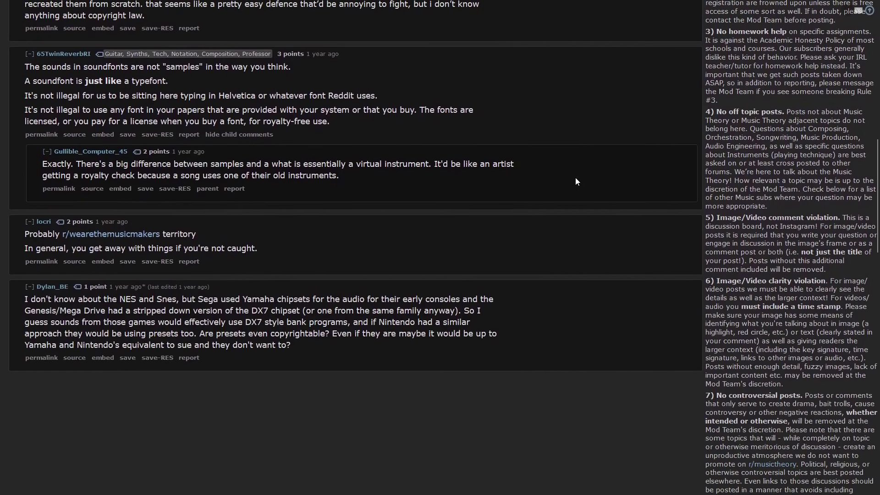
scroll(576, 177, "up", 10)
key("alt+Left")
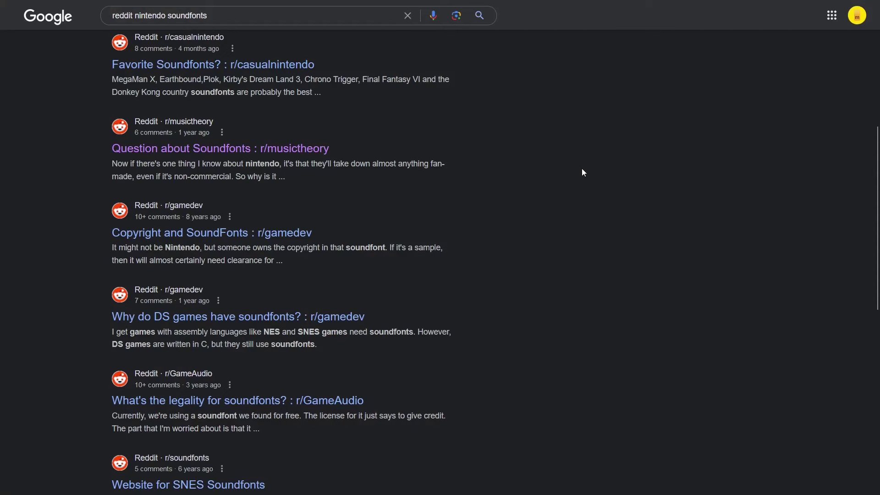
scroll(582, 174, "down", 6)
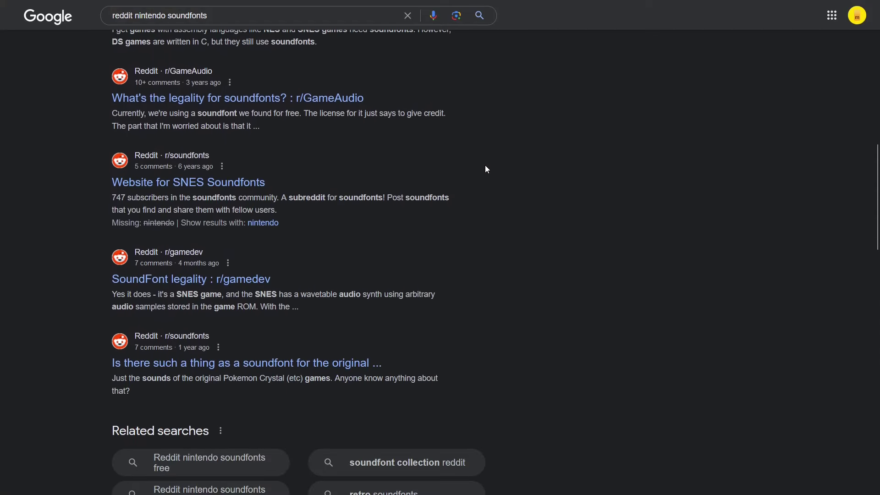
key("alt+Right")
scroll(449, 235, "down", 3)
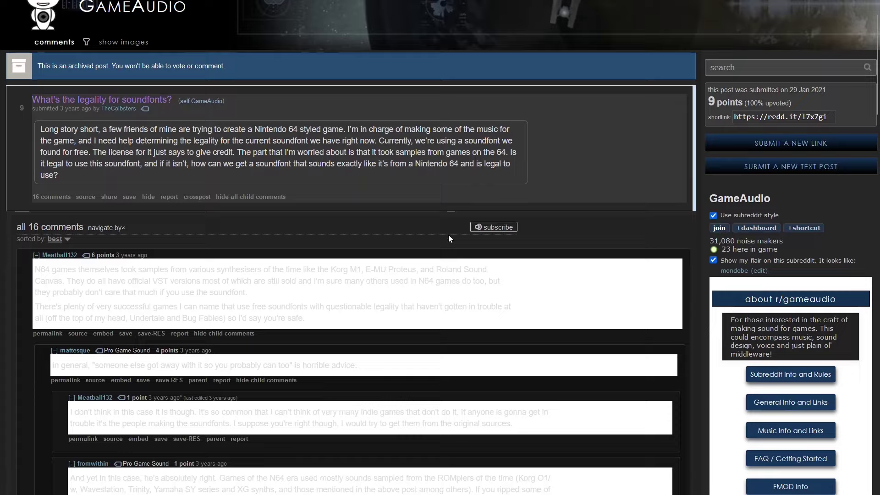
scroll(449, 236, "down", 10)
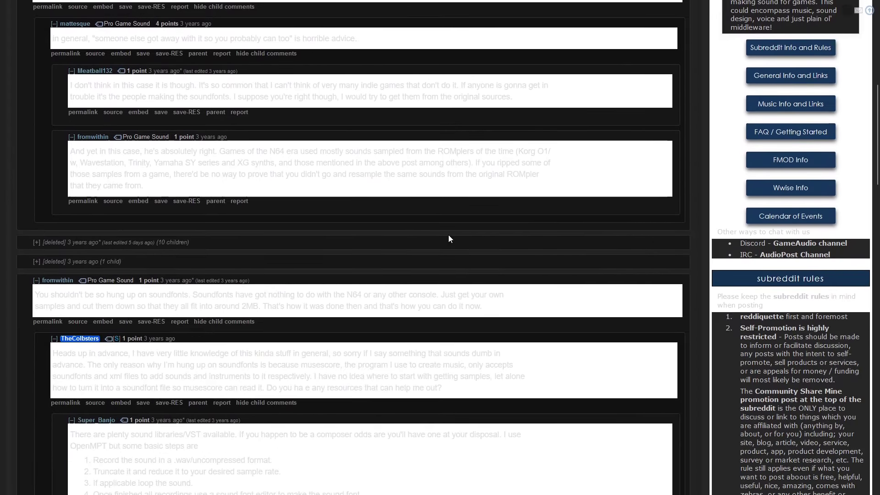
scroll(450, 238, "down", 2)
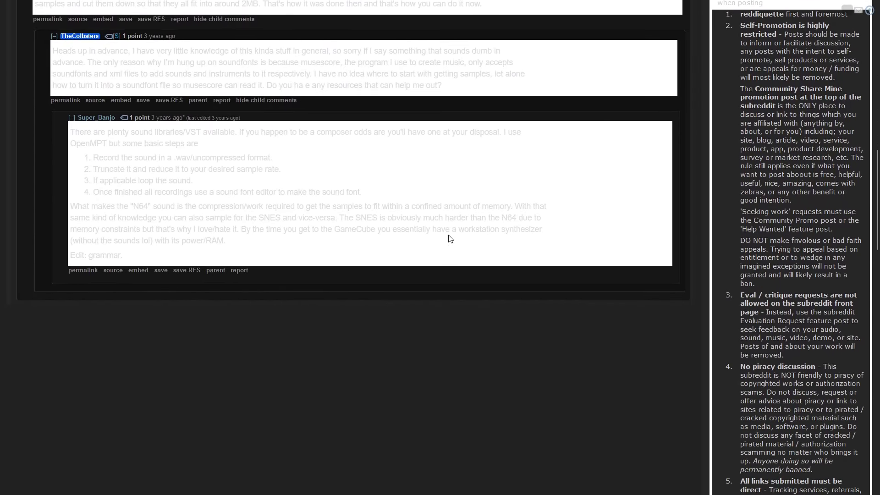
key("alt+Left")
scroll(419, 232, "up", 1)
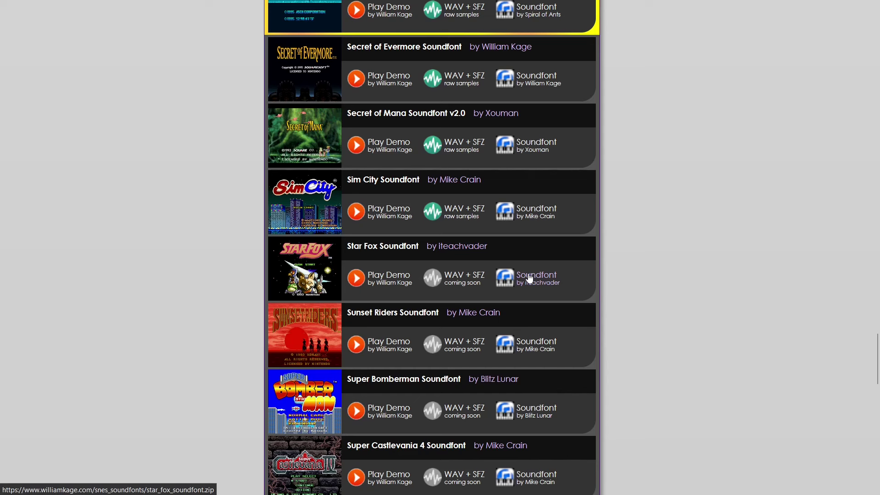
Download the Star Fox Soundfont and look through its Melodic instruments in OpenMPT.
left_click(529, 278)
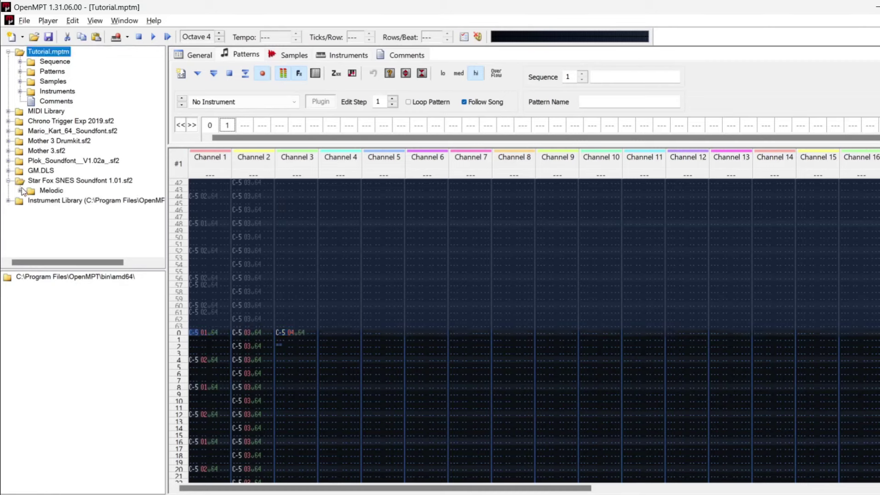
scroll(66, 187, "down", 6)
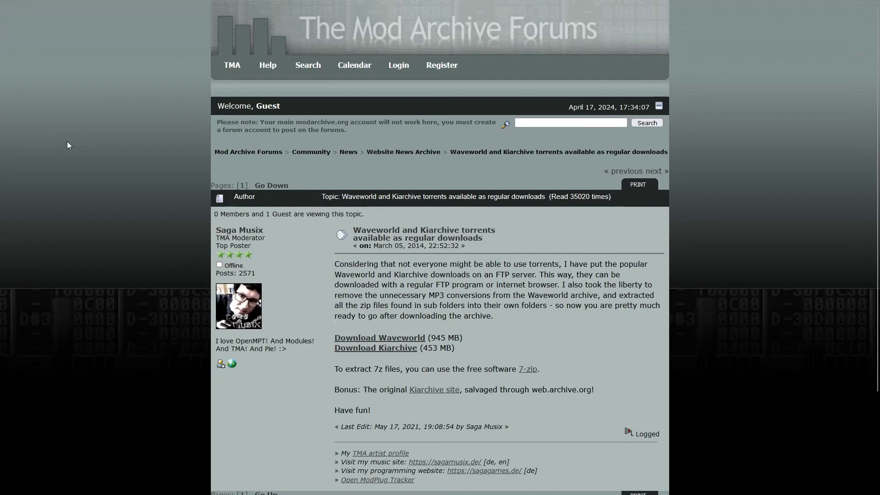
scroll(67, 142, "down", 3)
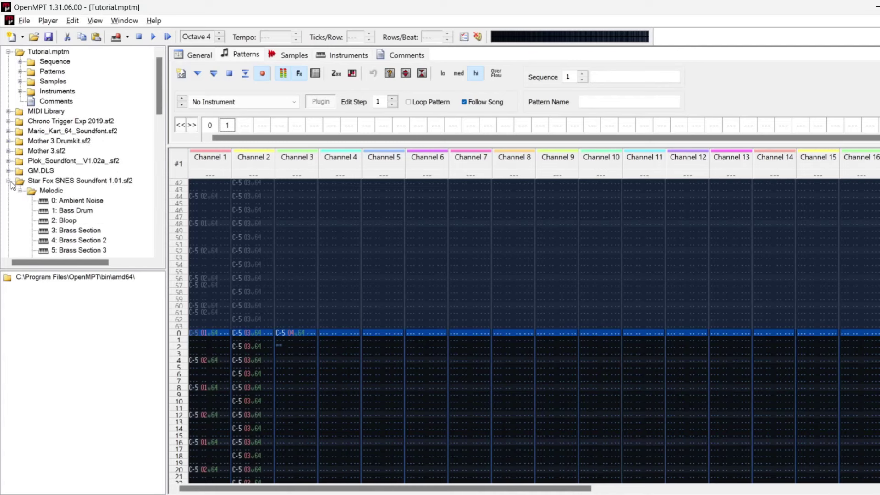
left_click(9, 182)
Name channel 1 Drums, channel 2 Hihat and channel 3 Crash, and return to the pattern editor.
left_click(206, 54)
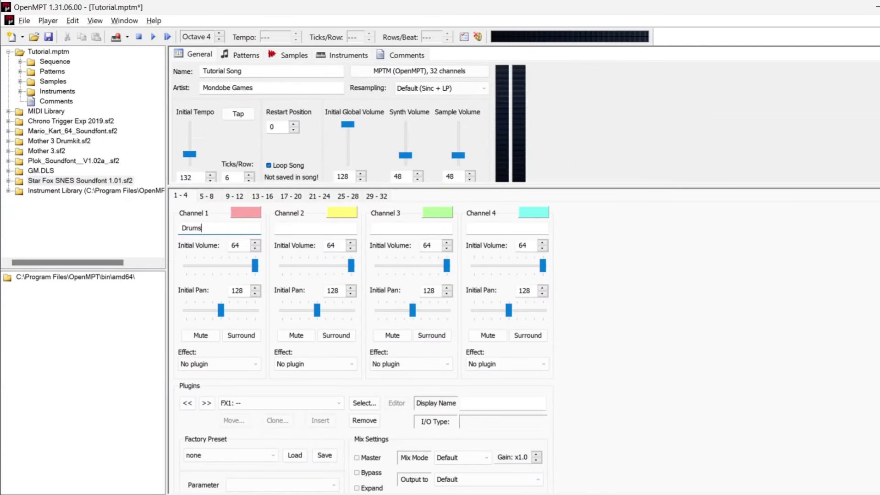
left_click(374, 228)
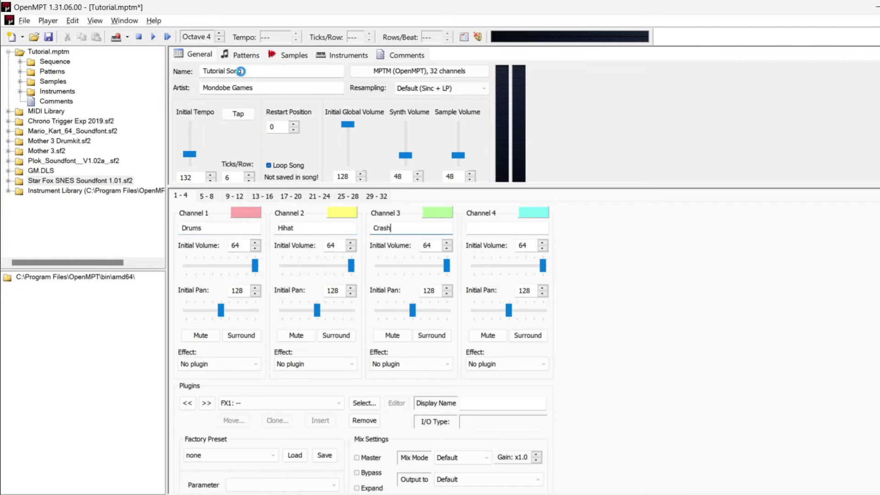
left_click(233, 56)
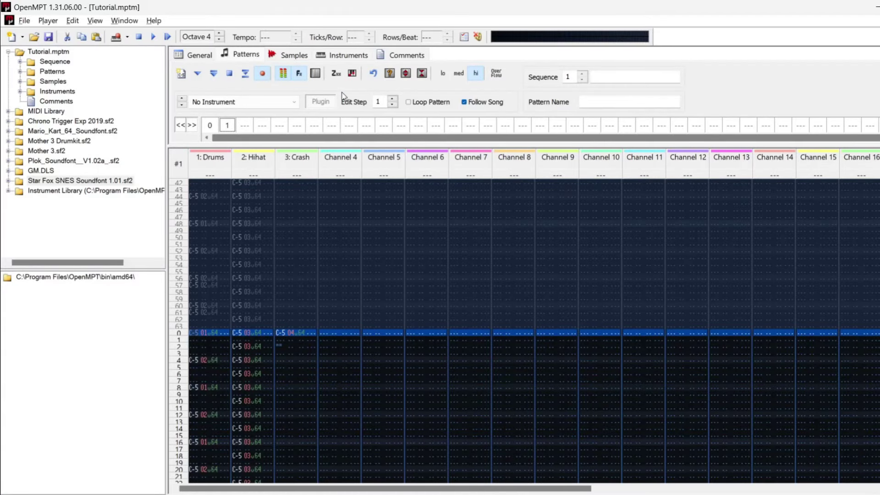
Create instrument 5 and load the Organ sound from the Star Fox SNES soundfont's Melodic set into it.
left_click(349, 55)
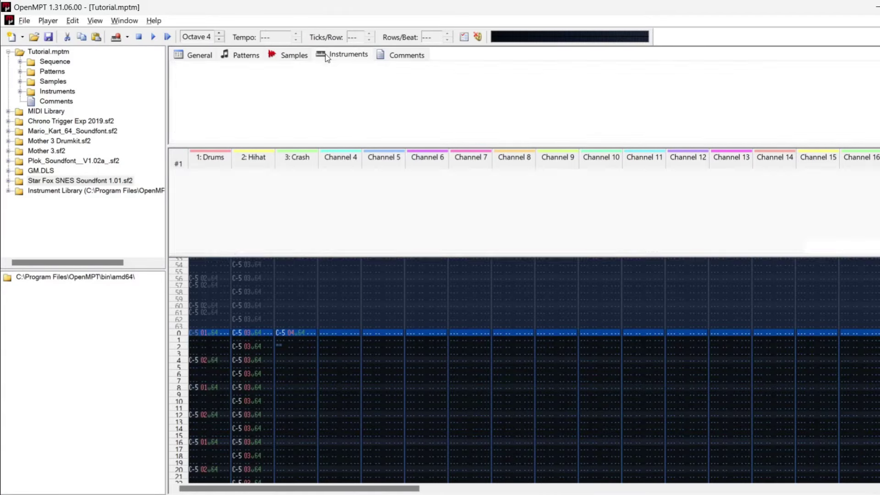
left_click(184, 74)
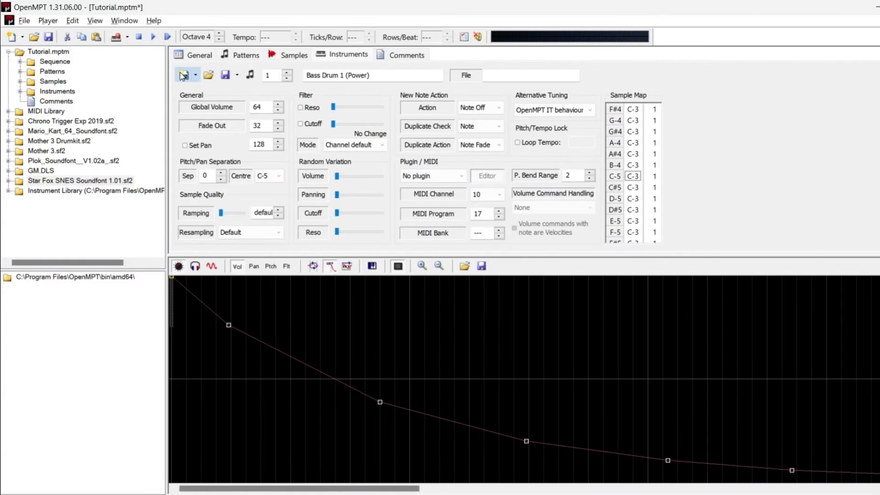
left_click(8, 181)
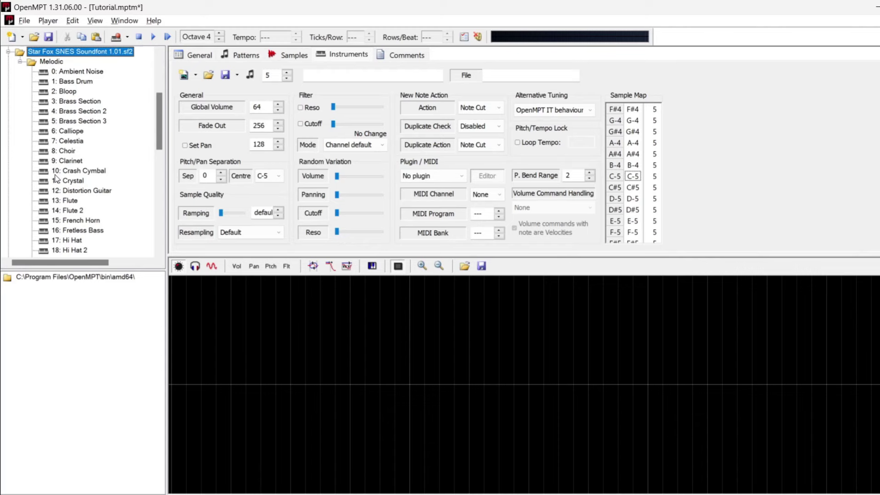
scroll(56, 179, "down", 4)
left_click_drag(58, 172, 263, 336)
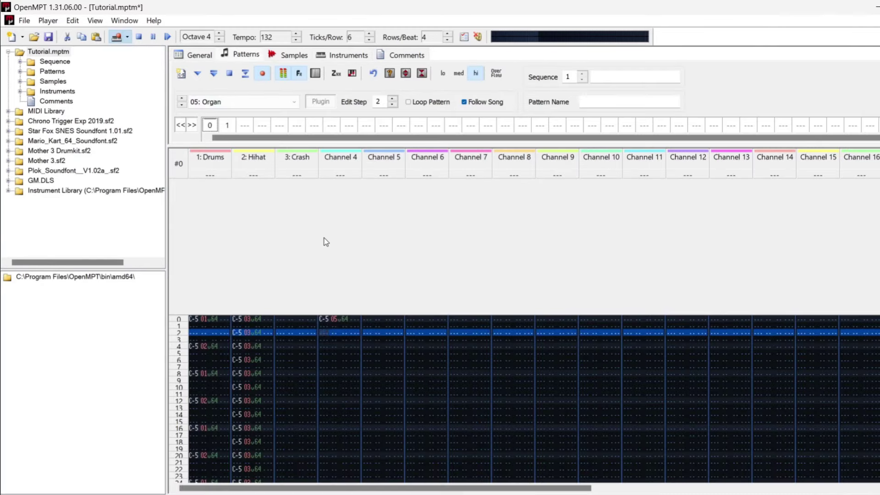
Enter organ notes C-5, C-5, G-4, A#4, C-5, D#5 on rows 0 to 10 and C-5 on row 14 of pattern 0's channel 4.
key("q")
key("b")
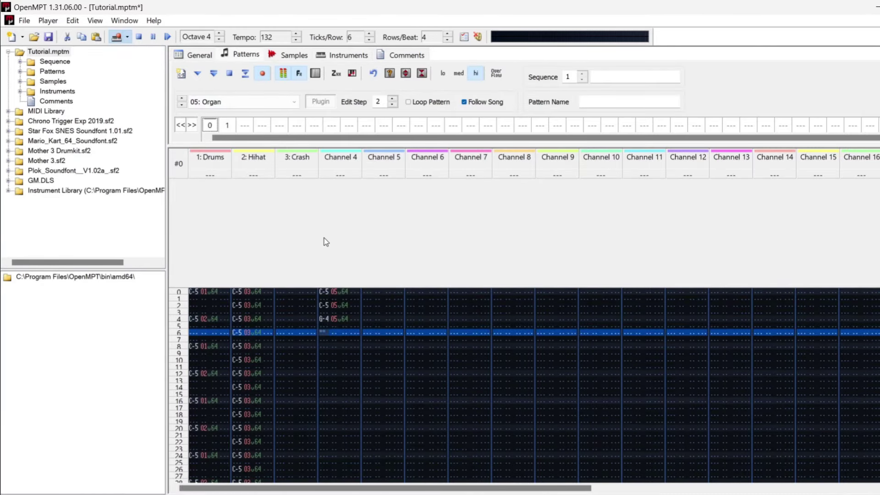
key("j")
key("q")
key("3")
key("Down")
key("Down")
key("q")
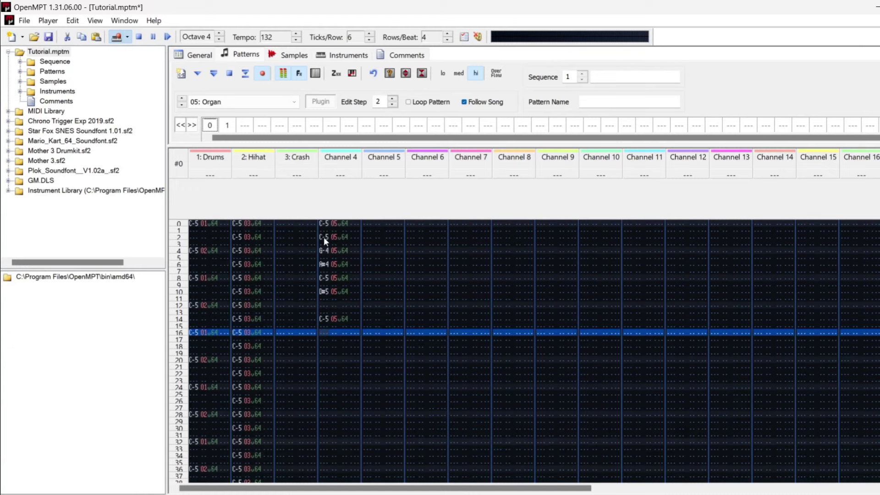
In channel 4, enter D#5, C-5, A#4, G-4, F#4, F-4, D#4, C-5 on every second row from 18 to 32, with a note-off at 34.
key("Down")
key("Down")
key("3")
key("q")
key("j")
key("b")
key("g")
key("v")
key("d")
key("q")
key("1")
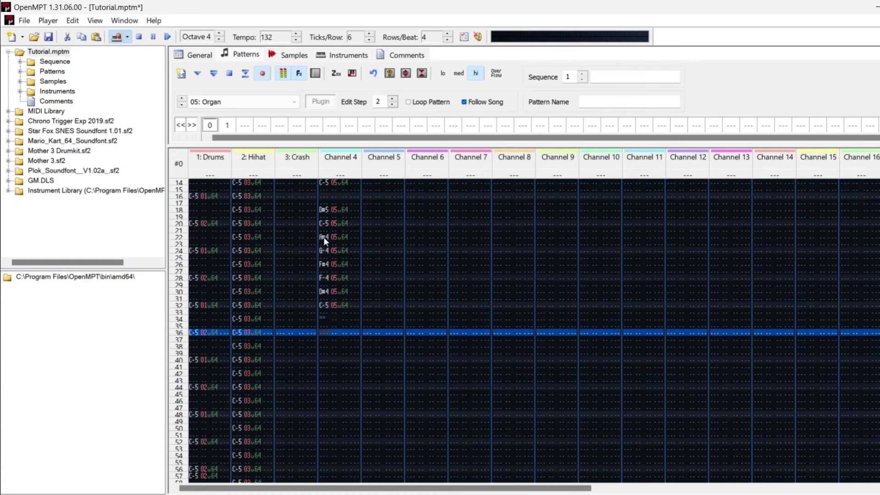
In channel 4, enter G-4, A#4, C-5, D#5, G-5, F#5 on rows 36 to 46, and F-5 on row 50 between note-offs.
key("b")
key("j")
key("q")
key("3")
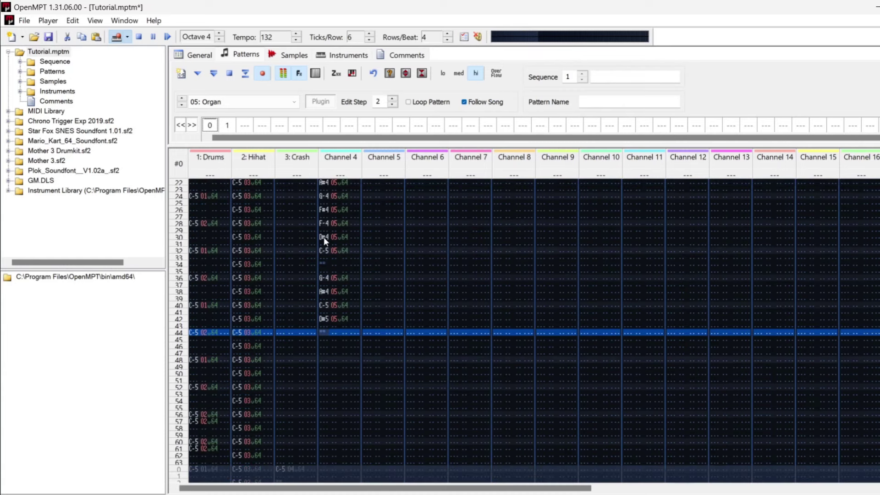
key("t")
key("5")
key("r")
key("1")
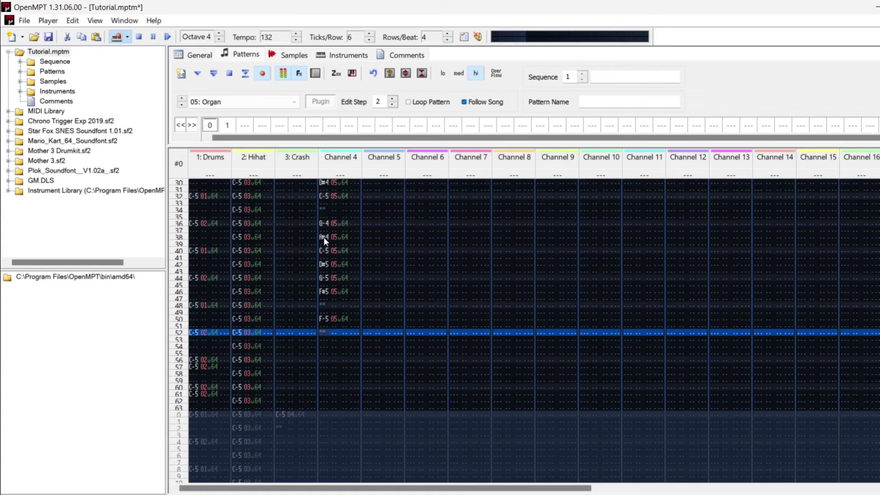
Finish pattern 0's organ melody in channel 4 with F-5 on row 54, D#5 on row 58 and B-4 on row 60.
key("r")
key("1")
key("3")
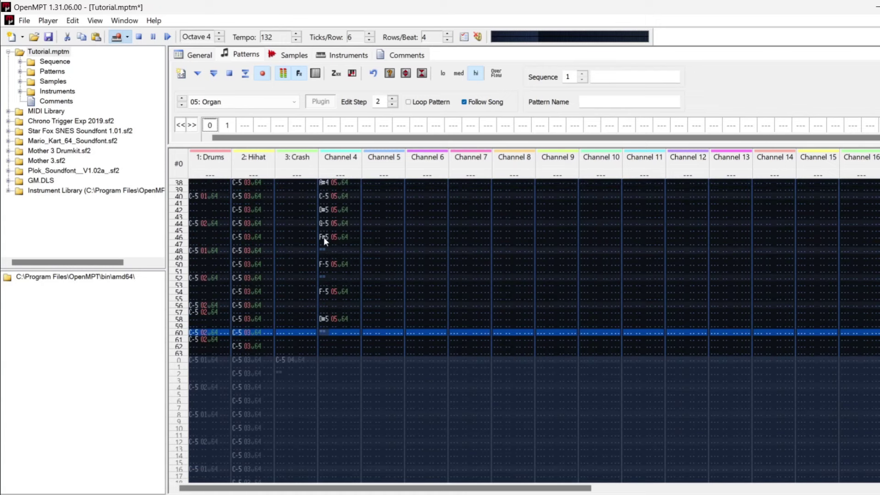
key("m")
key("1")
key("Delete")
In pattern 1's channel 4, enter C-5 on row 0, G-4, A#4, C-5 on rows 4 to 8, and D#5, F-5 on rows 12 and 14.
key("q")
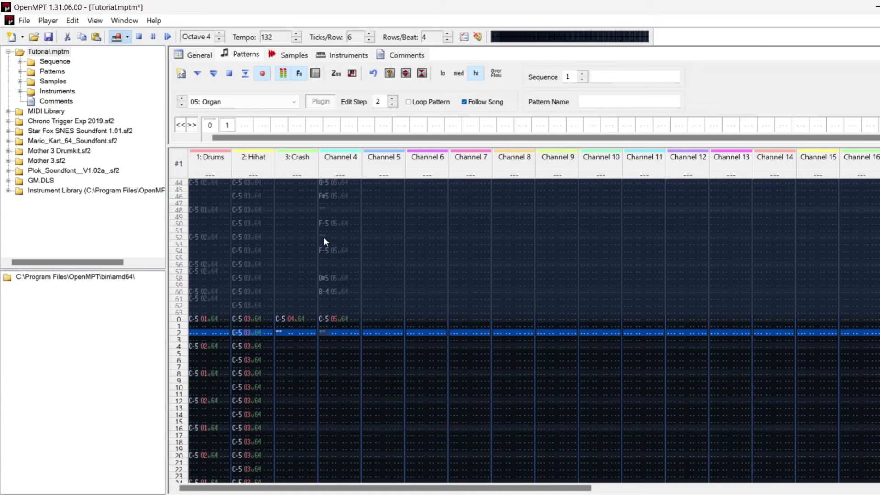
key("Delete")
key("b")
key("j")
key("q")
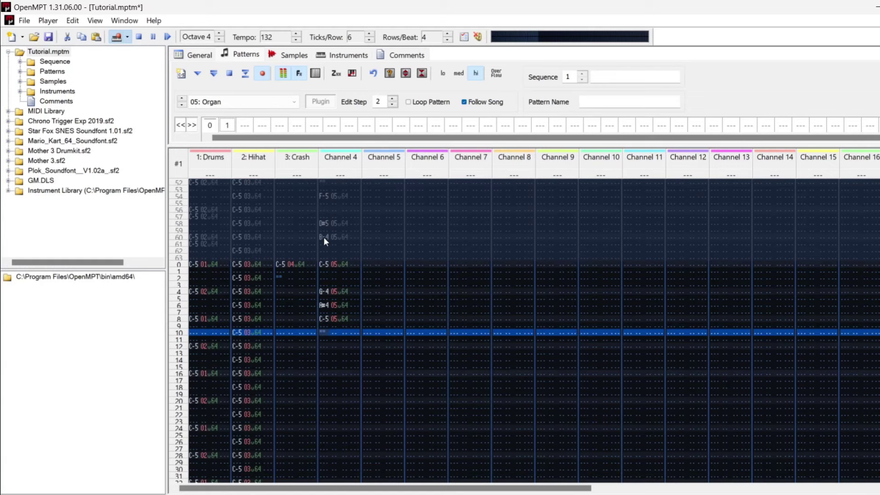
key("1")
key("3")
key("r")
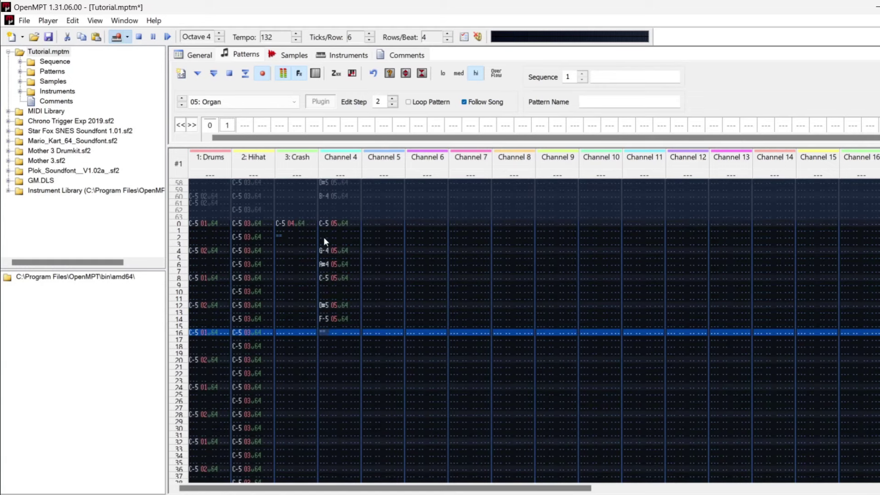
Continue pattern 1's organ melody with a note-off on row 16 and D#5, F-5, F#5, F-5 on rows 18 to 24, and play the song.
key("1")
key("3")
key("r")
key("3")
key("r")
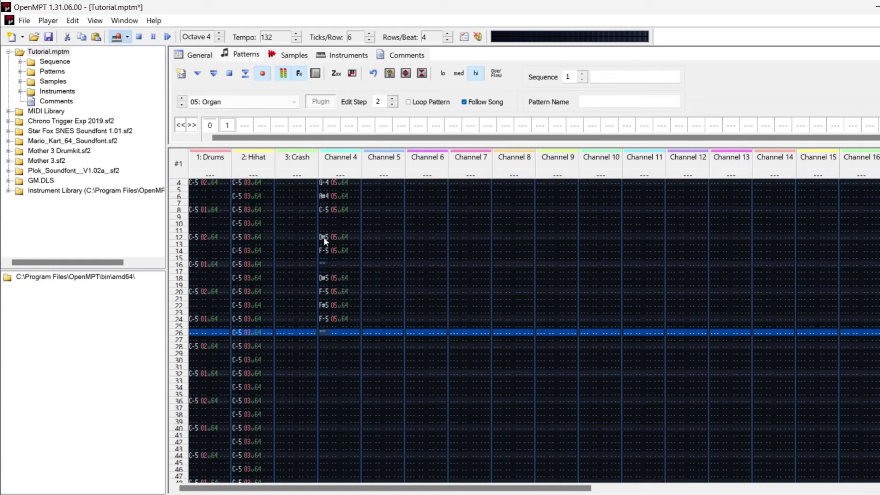
key("3")
key("r")
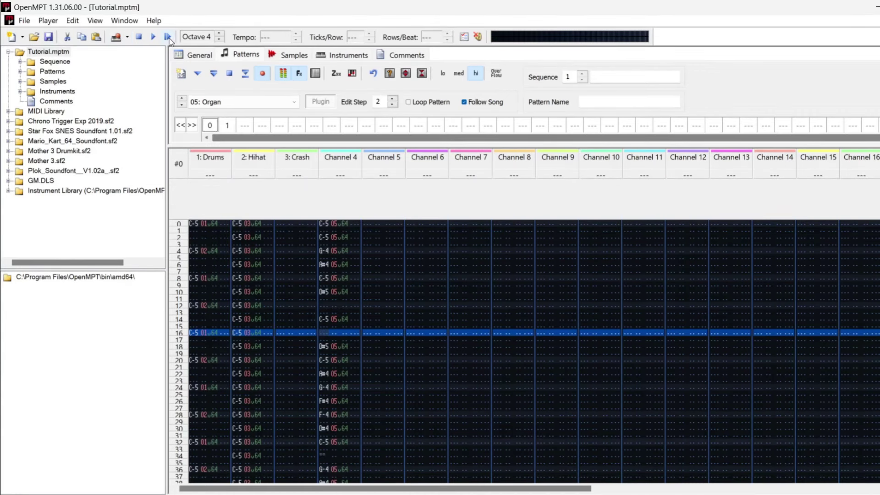
left_click(167, 38)
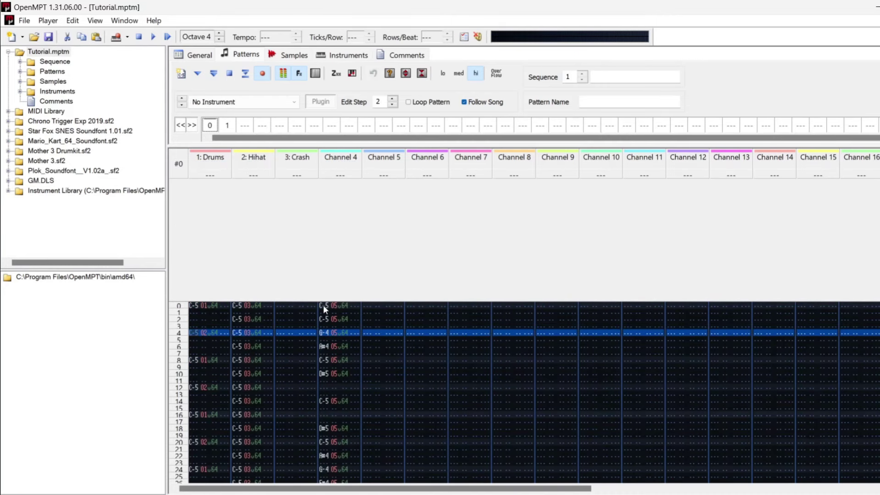
Copy the organ melody of pattern 0 from channel 4 into channel 5, starting one row lower at row 1.
left_click_drag(324, 305, 350, 493)
scroll(373, 304, "up", 13)
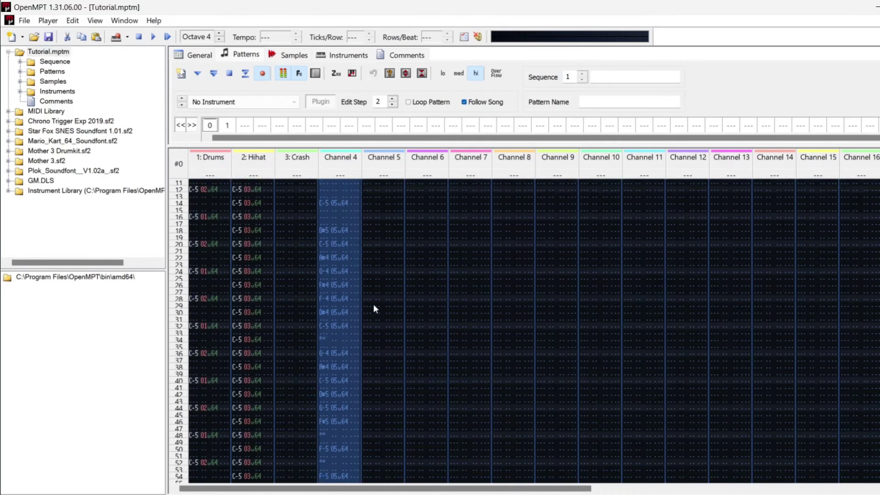
left_click(366, 312)
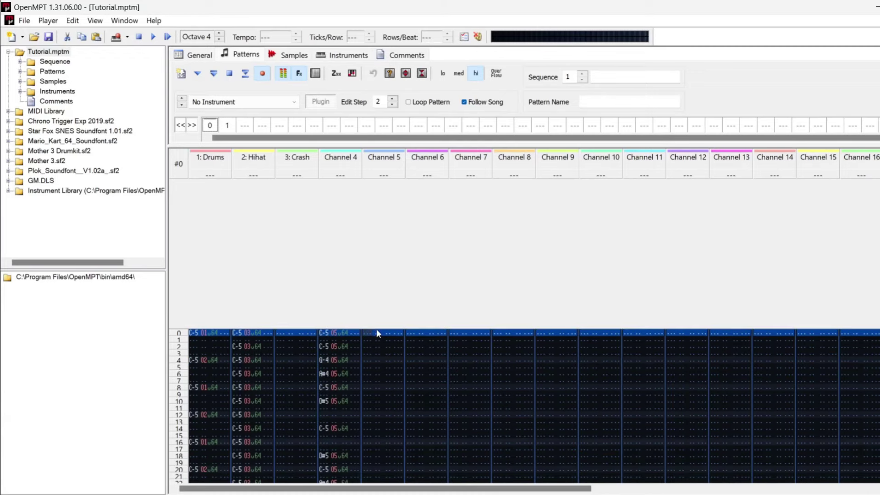
key("Down")
key("ctrl+v")
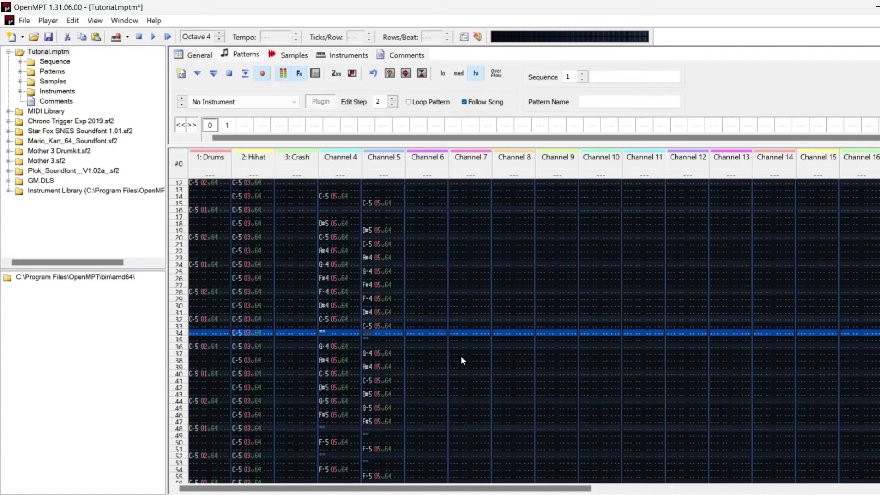
Amplify the copied organ notes in channel 5 by 40% to make them a quieter echo.
left_click_drag(366, 284, 392, 491)
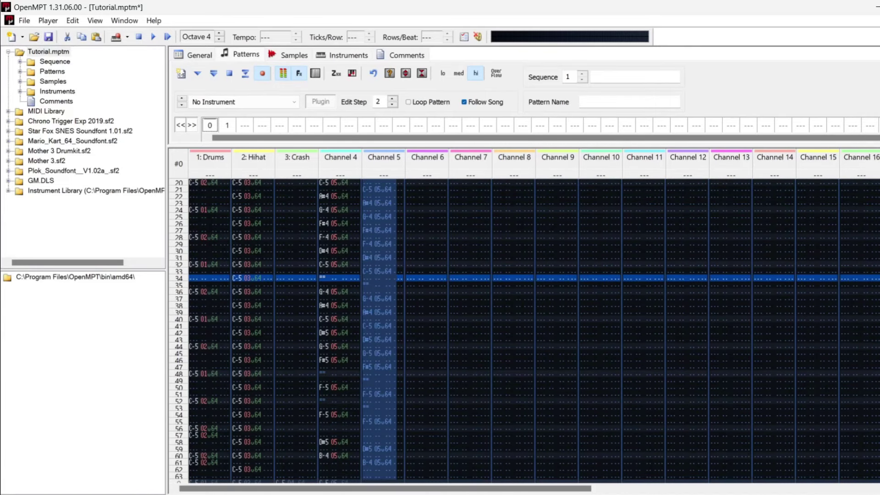
key("ctrl+m")
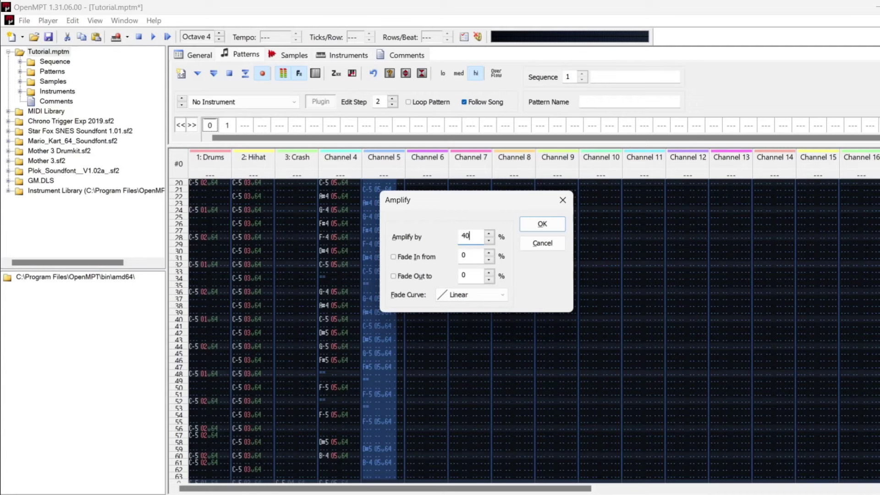
key("Return")
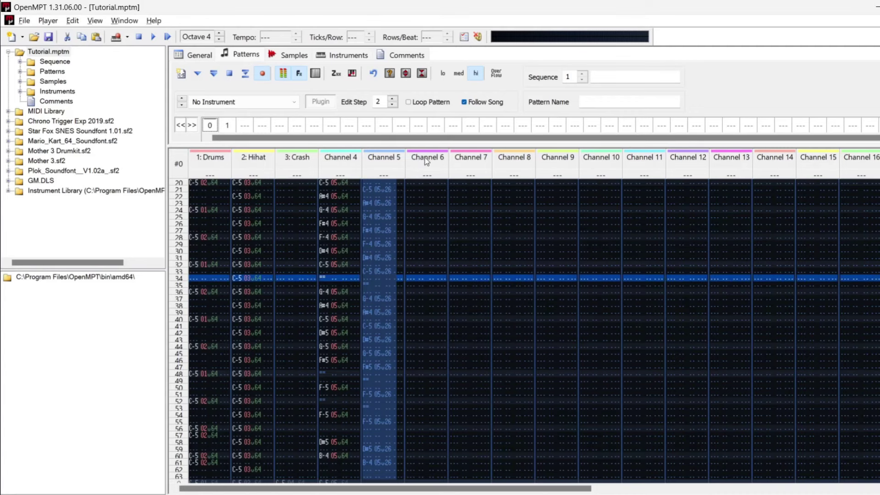
Create instrument 6 and load the Saw Wave sound from the Star Fox SNES soundfont into it.
left_click(357, 56)
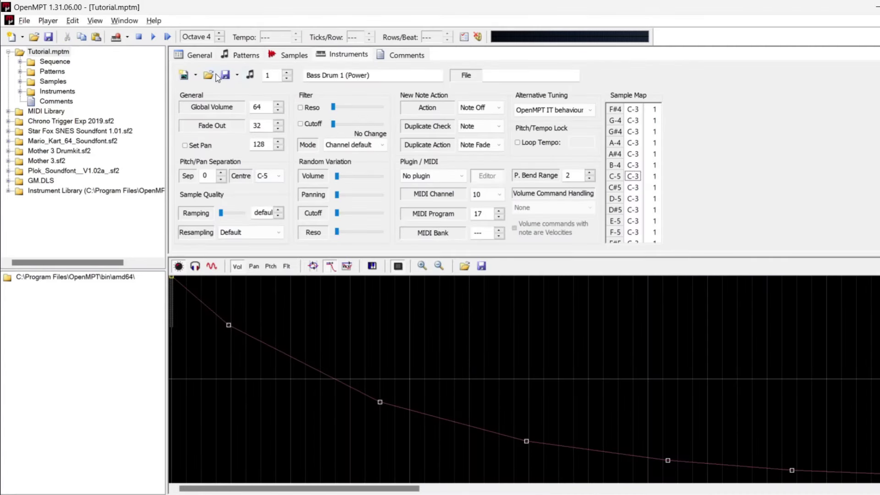
left_click(288, 73)
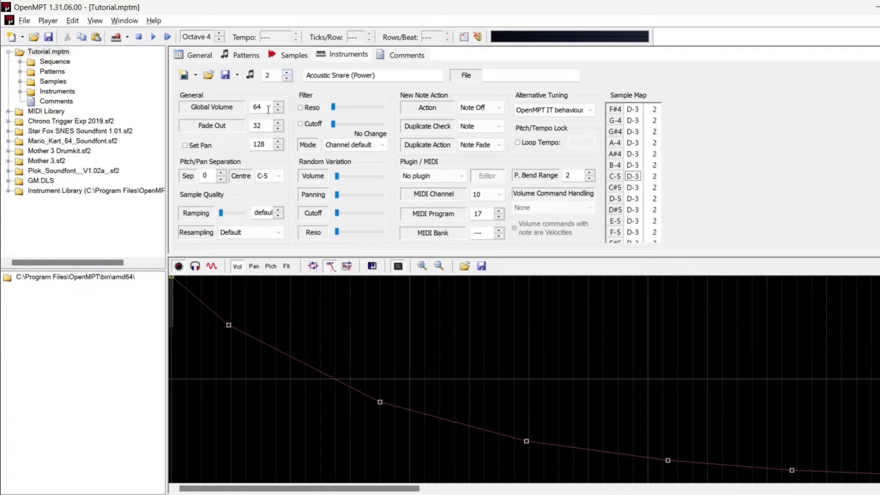
scroll(268, 107, "down", 5)
left_click(184, 75)
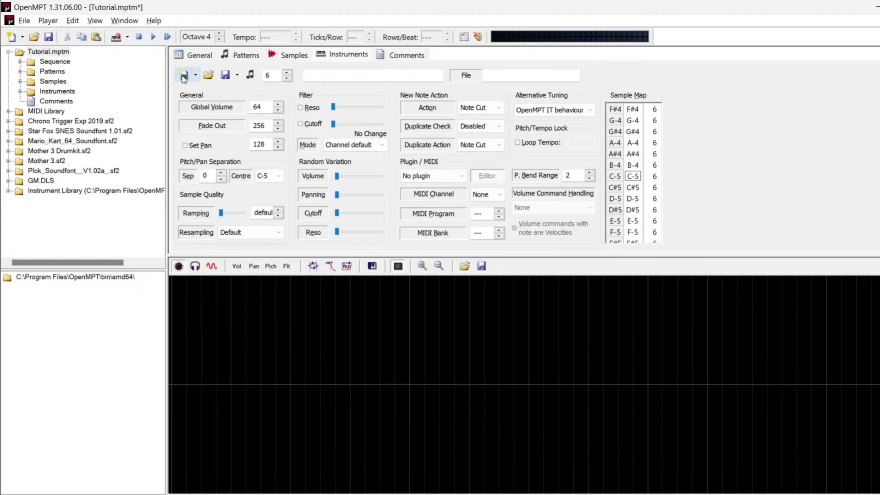
left_click(8, 131)
left_click(19, 141)
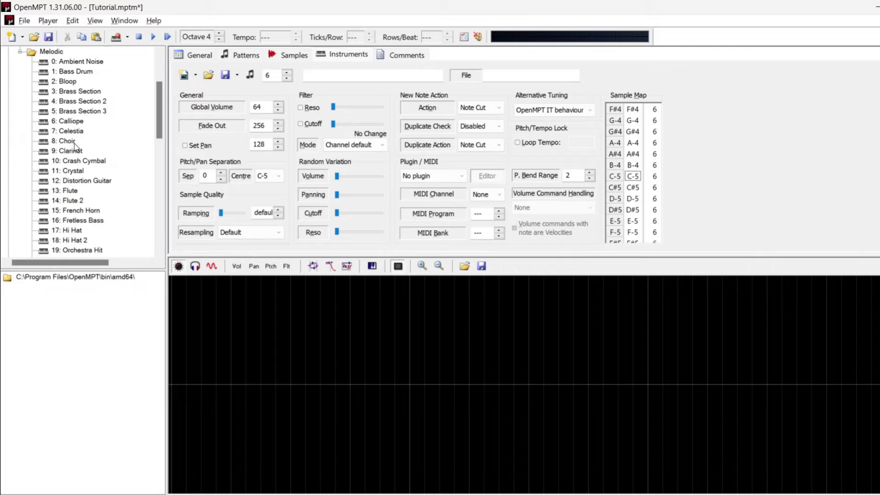
scroll(76, 146, "down", 6)
left_click_drag(79, 151, 218, 326)
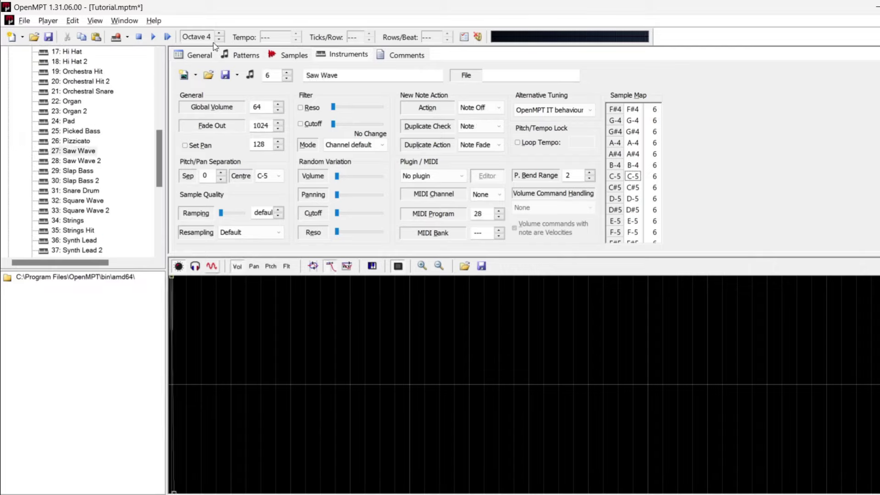
Set the octave to 3 and enter Saw Wave notes C-3, A#3 and C-4 on rows 0, 6 and 8 of pattern 0's channel 6.
left_click(231, 55)
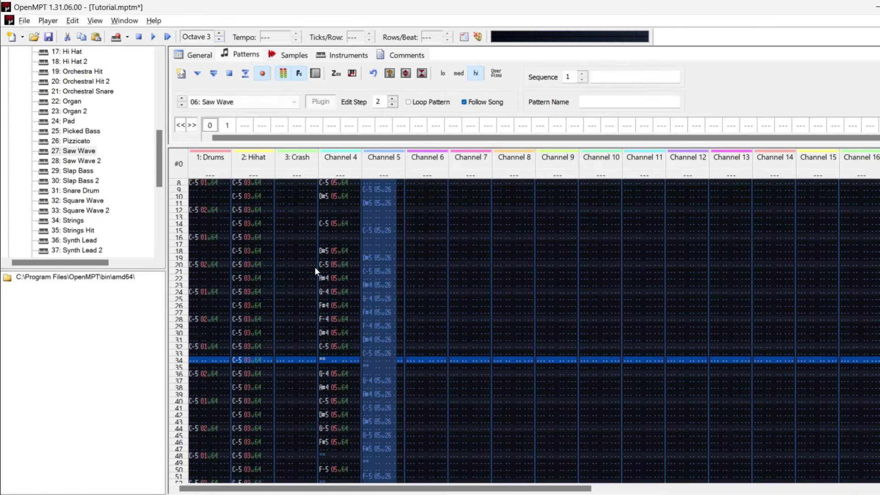
left_click(406, 331)
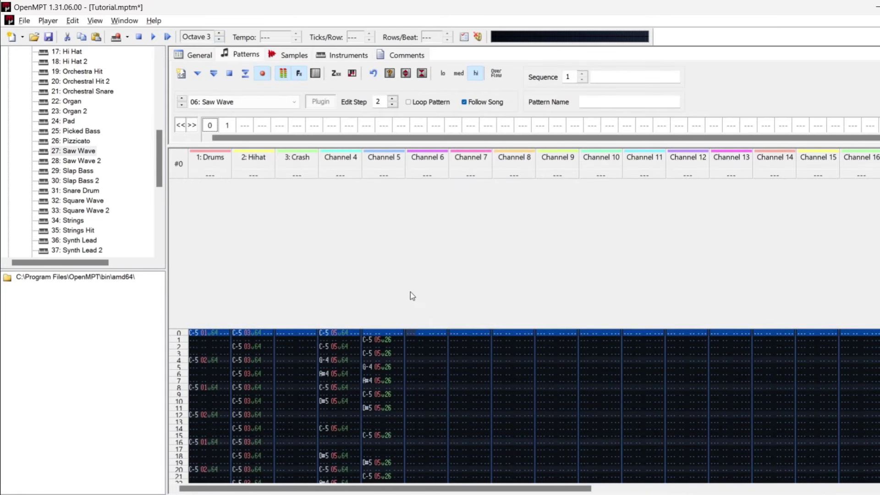
key("q")
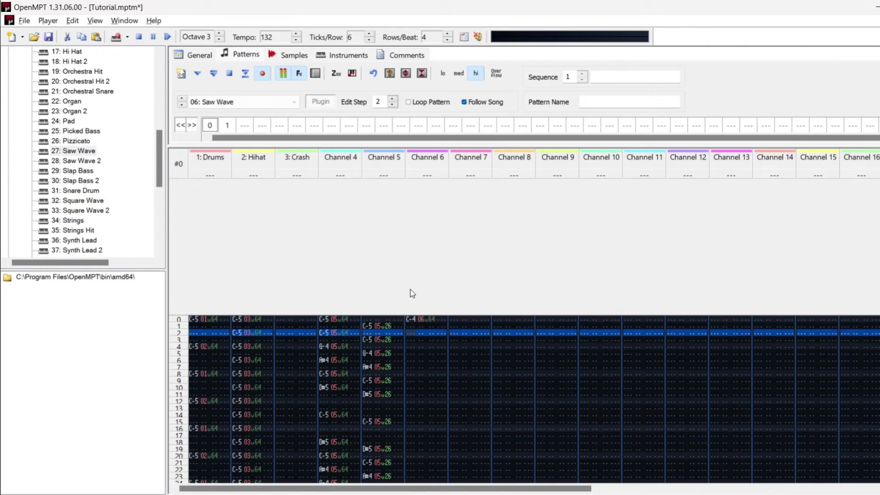
left_click(415, 320)
key("q")
key("Down")
key("Down")
Continue the Saw Wave line in channel 6 with D#4, D-4, C-4, G-3 and A#3 on rows 16, 20, 24, 26 and 28.
key("Down")
key("Down")
key("j")
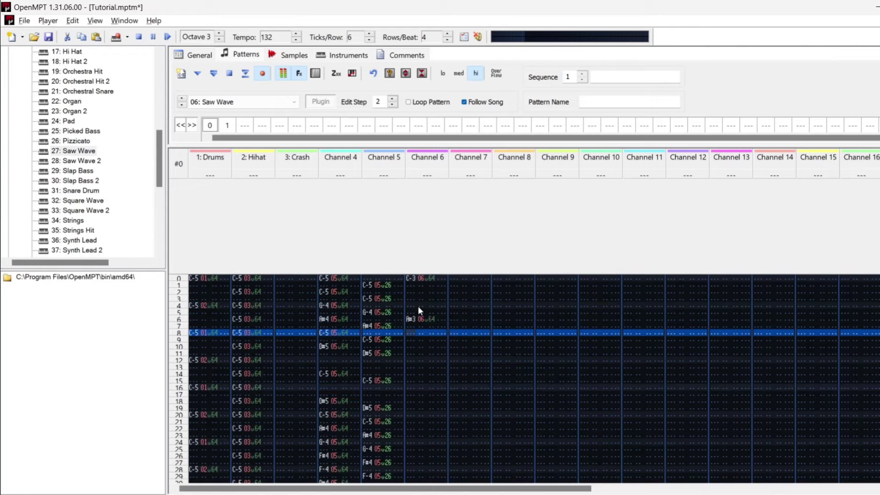
key("q")
key("Down")
key("Down")
key("Down")
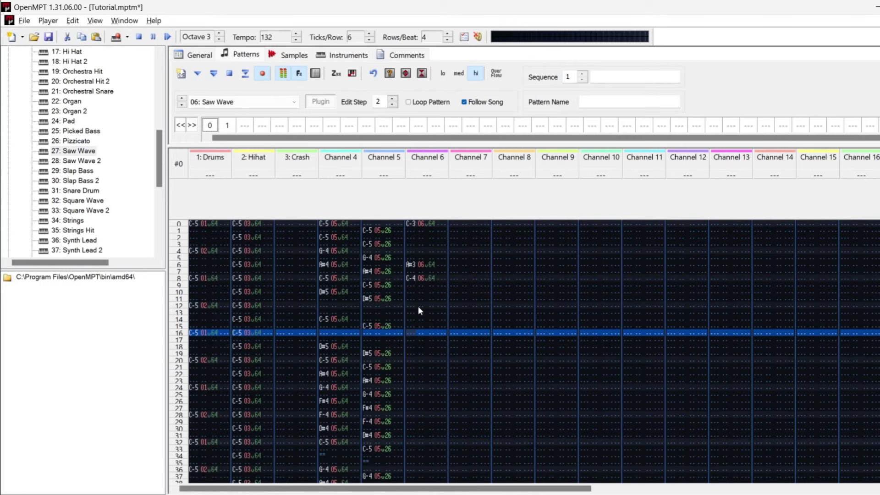
key("3")
key("Down")
key("w")
key("Down")
key("q")
key("b")
key("j")
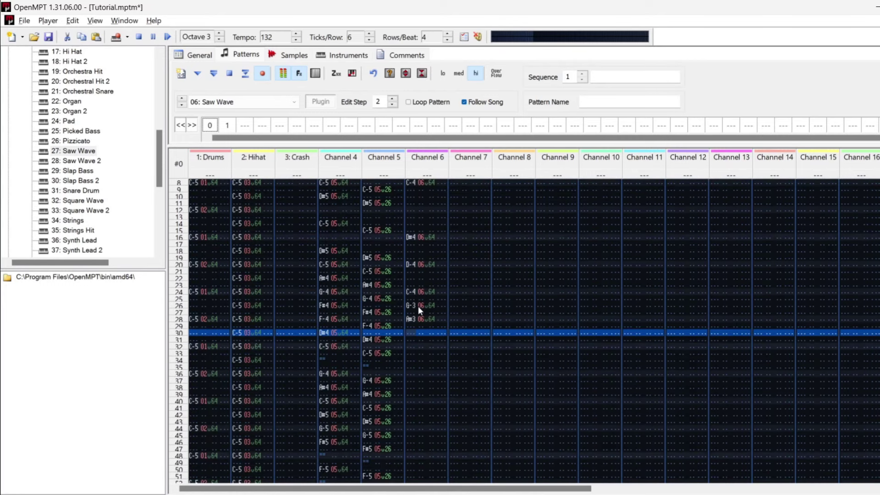
Enter C-3 on row 32, A#3 on row 38 and G-3 on row 40 of the Saw Wave line in channel 6.
key("Down")
key("z")
key("Down")
key("Down")
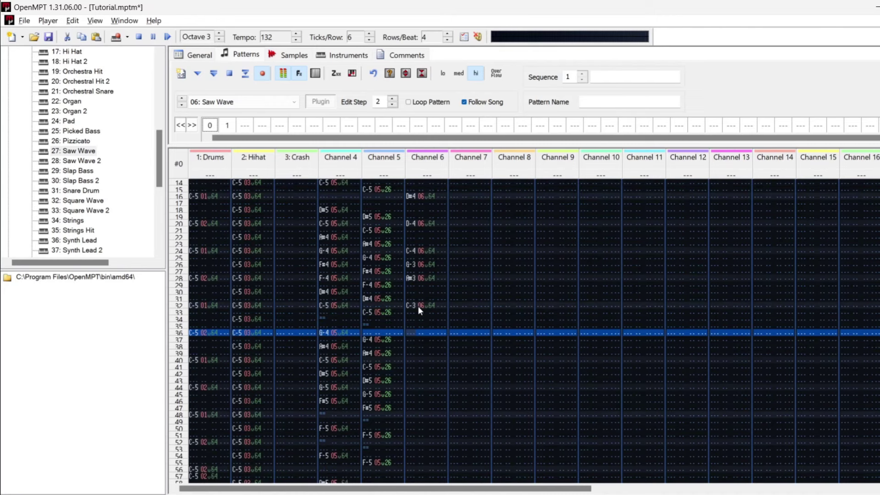
key("j")
key("b")
Add A#3, F#3 and A-3 on rows 46, 48 and 50 of the Saw Wave line in channel 6.
key("Down")
key("Down")
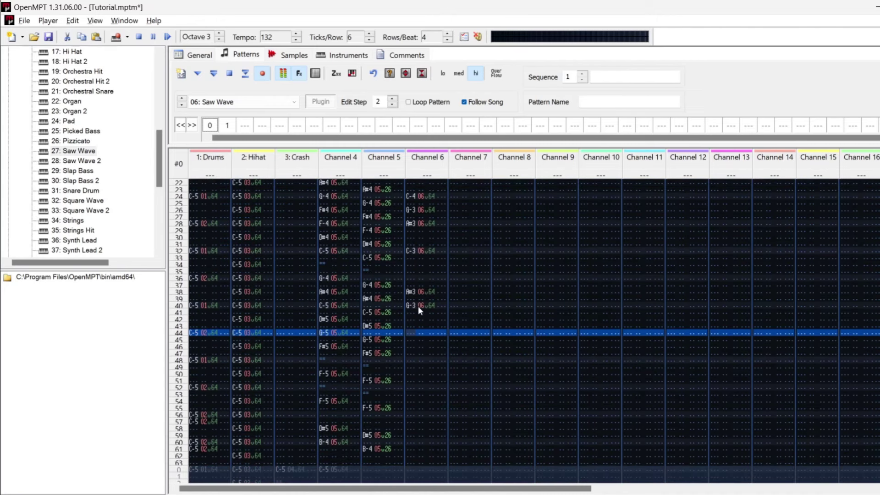
key("j")
key("g")
key("n")
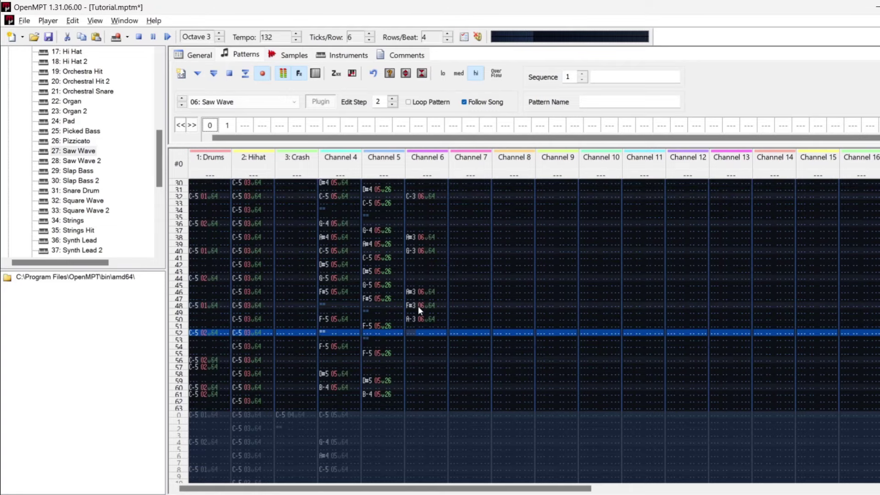
Enter Saw Wave notes F-3, A#3, E-3, A#3, D#3 and F-3 on every second row from 52 to 62 of pattern 0's channel 6.
key("v")
key("j")
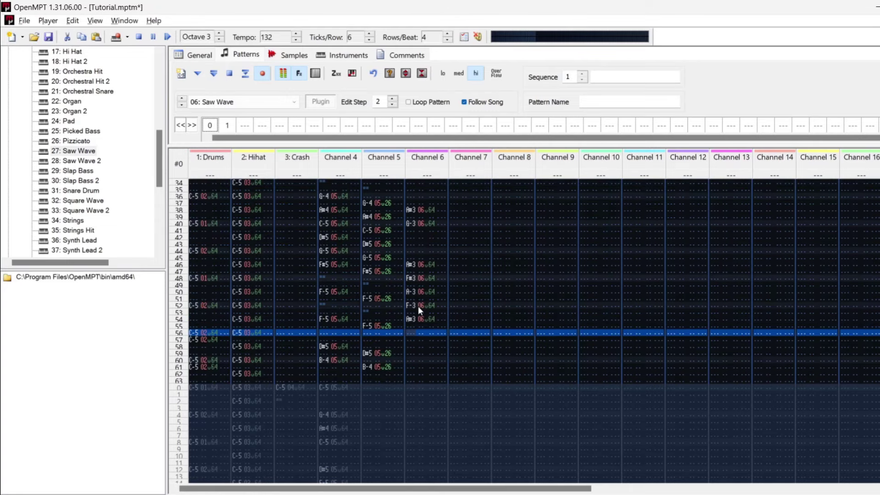
key("c")
key("j")
key("d")
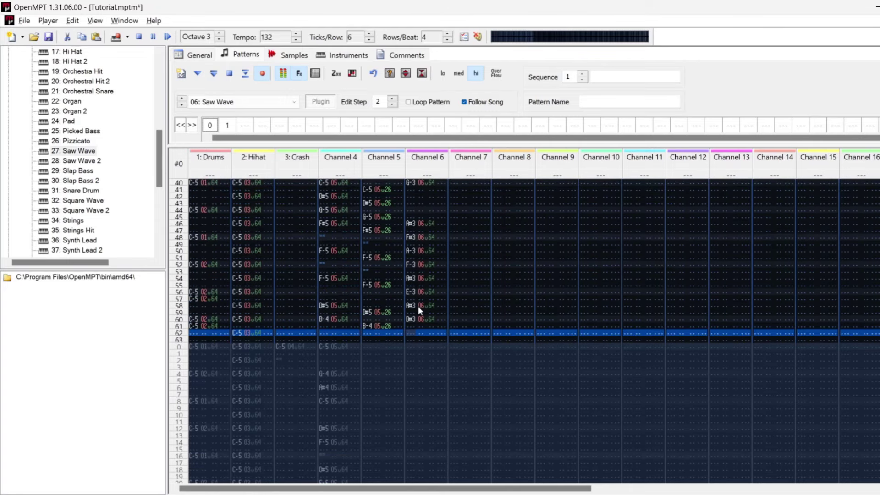
key("v")
Continue the Saw Wave line in pattern 1's channel 6 with C-4, A#3 and G-3 on rows 0, 6 and 8.
key("q")
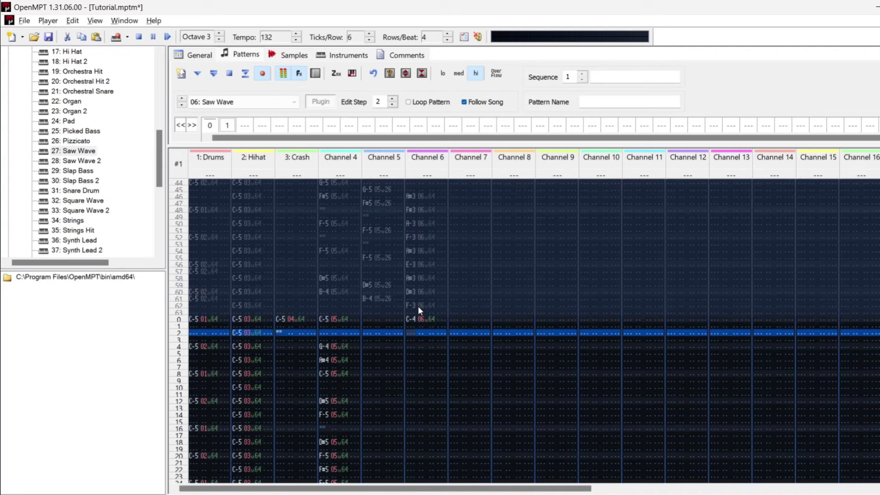
key("Down")
key("Down")
key("Down")
key("Down")
key("j")
key("b")
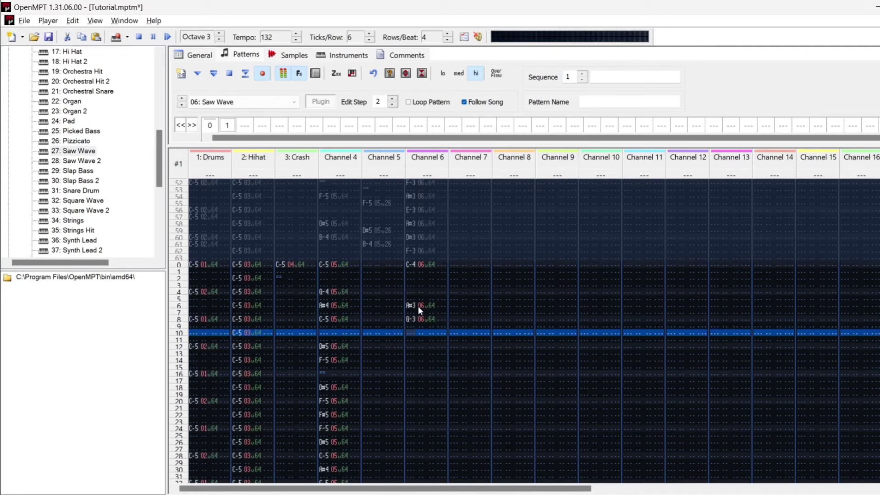
Add A#3, C-4, D#4 and F-4 on rows 14, 16, 18 and 22 of pattern 1's channel 6.
key("period")
key("period")
key("j")
key("q")
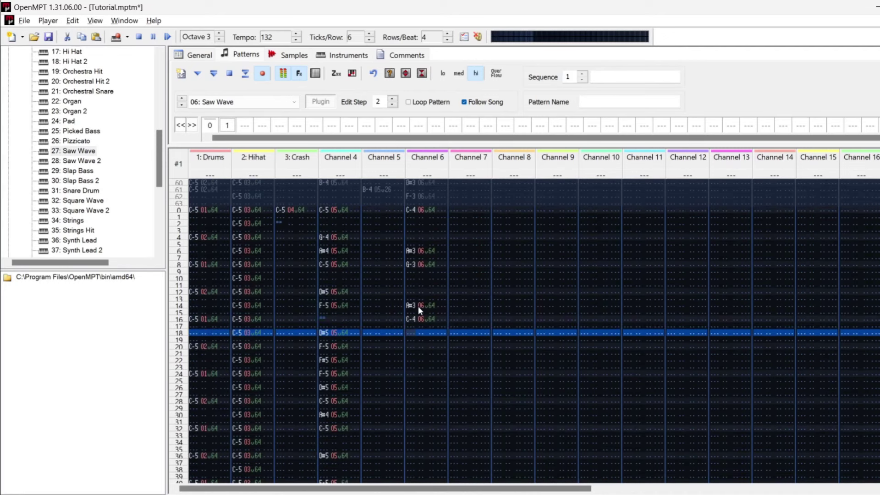
key("3")
key("period")
Play back the song and save it.
key("F5")
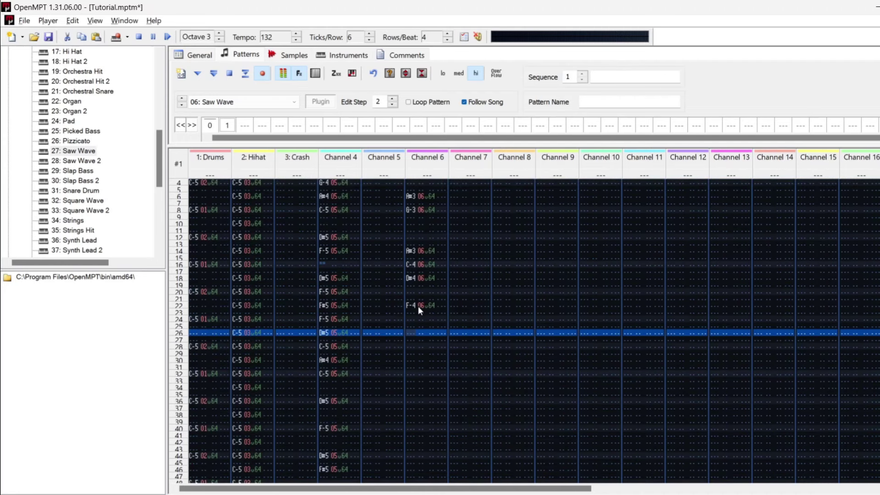
key("ctrl+s")
key("F8")
Duplicate patterns 0 and 1 together in the order list as patterns 2 and 3.
left_click(211, 126)
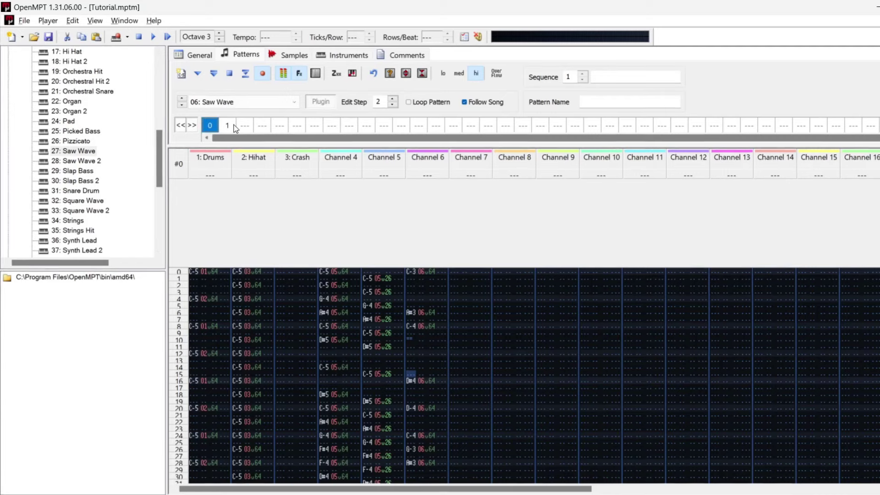
left_click(228, 125, "shift")
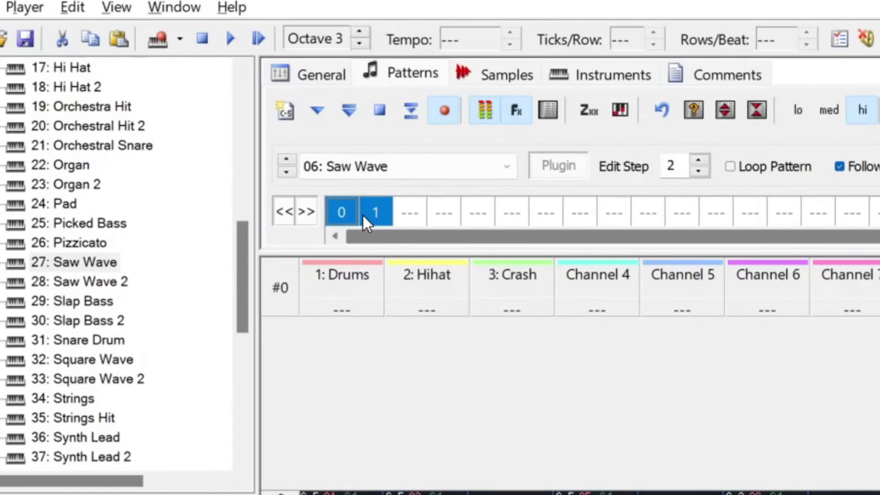
key("ctrl+d")
Insert a separator between patterns 1 and 2 in the order list and name pattern 2 b-section.
left_click(380, 212)
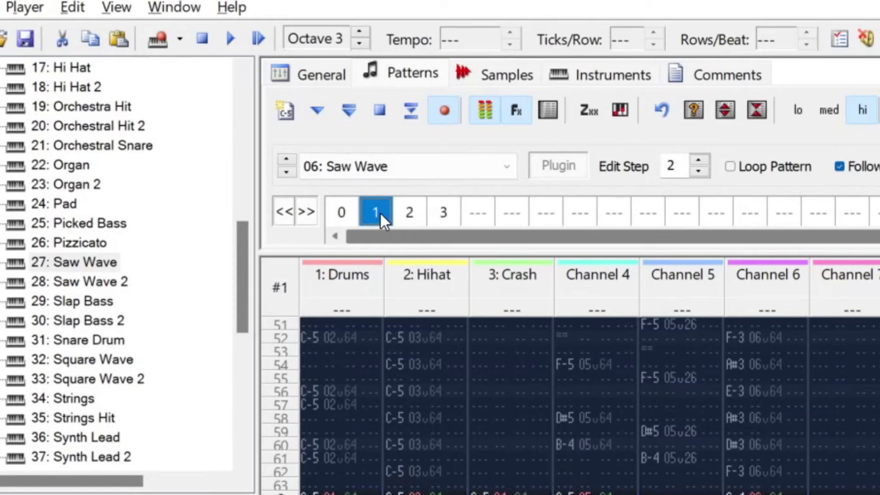
right_click(377, 208)
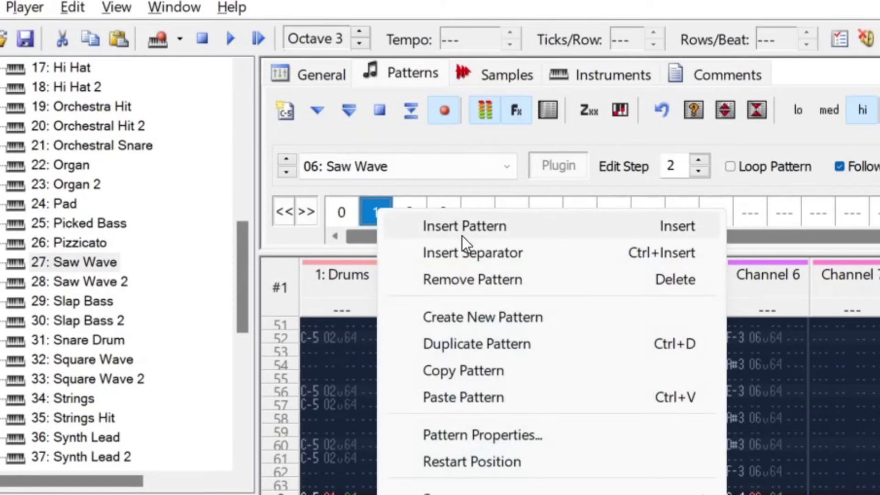
left_click(469, 254)
type("b-section")
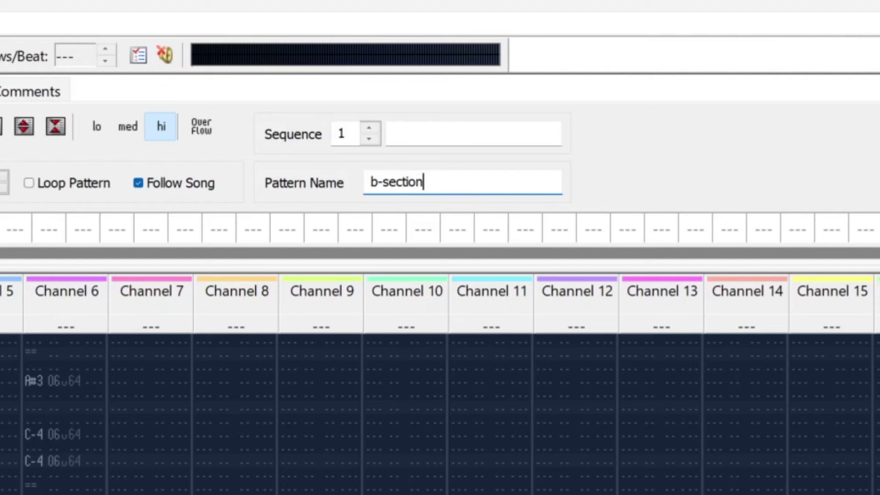
Clear the duplicated notes from channels 4 to 6 of pattern 2.
left_click(263, 126)
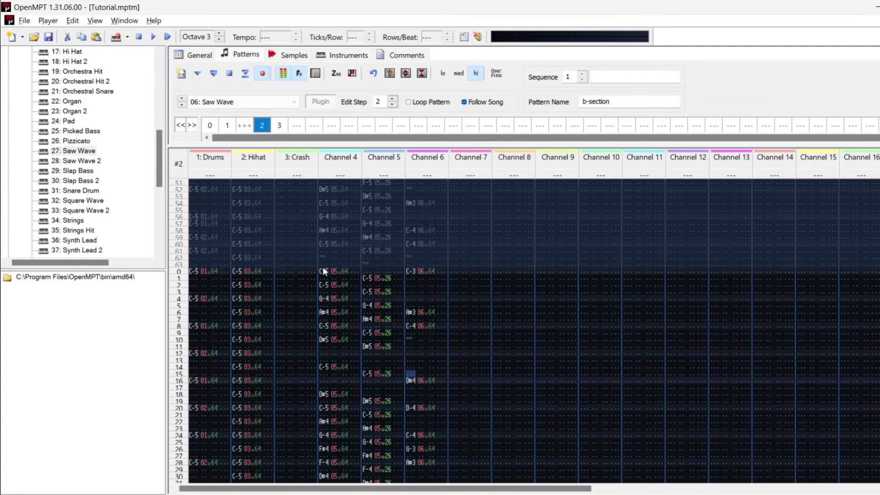
left_click_drag(322, 267, 454, 481)
key("Delete")
scroll(414, 276, "up", 6)
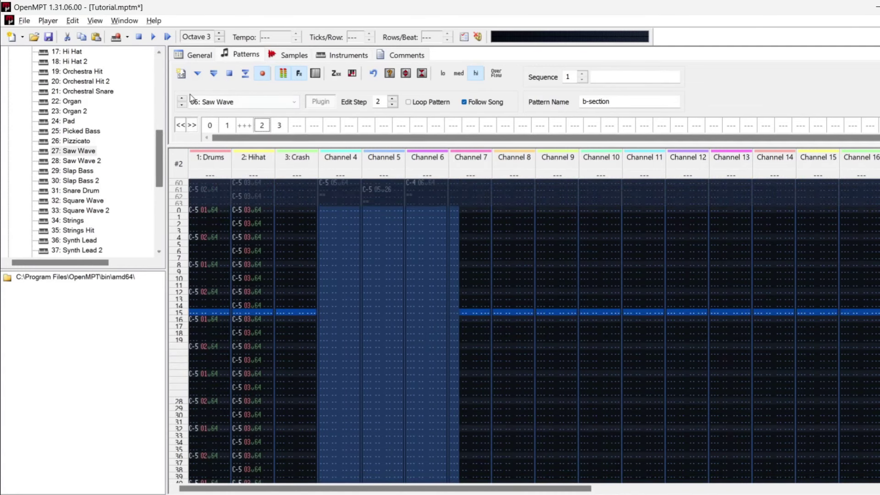
Enter Crash Cymbal 1 note C-4 on row 0 of pattern 2's crash channel with a note-off on row 2, and save the song.
left_click(216, 102)
left_click(219, 149)
left_click(278, 209)
key("a")
key("ctrl+s")
Create new instrument 07 and load Orchestra Hit from the soundfont into it.
left_click(342, 54)
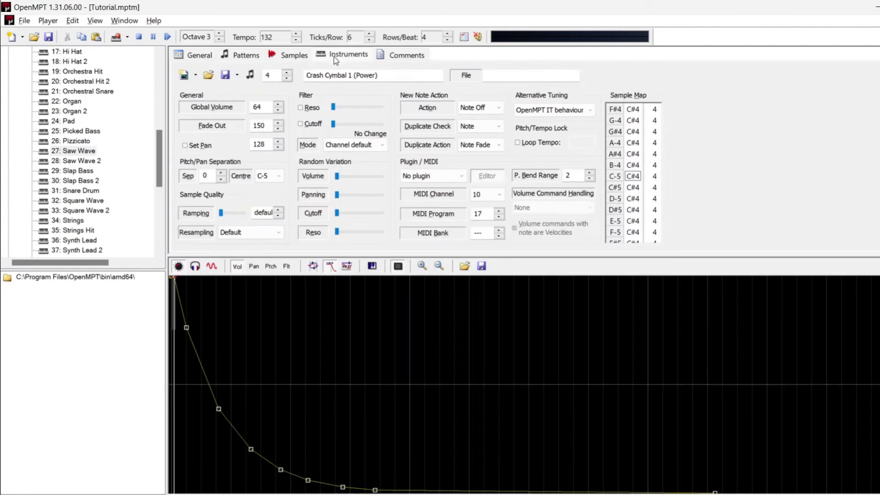
left_click(183, 78)
double_click(100, 72)
Enter Orchestra Hit notes G#4, A#4 and C-5 on rows 0, 4 and 6 of pattern 2's channel 4.
key("F2")
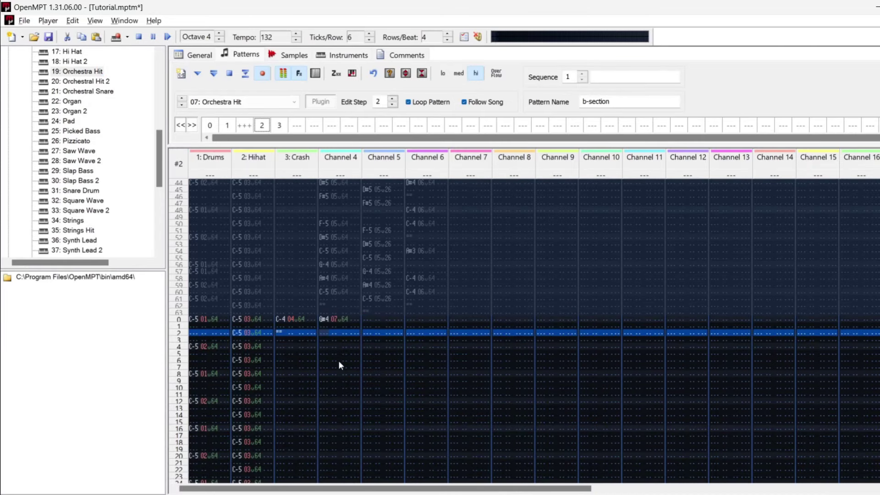
key("Down")
key("Down")
key("bracketleft")
key("a")
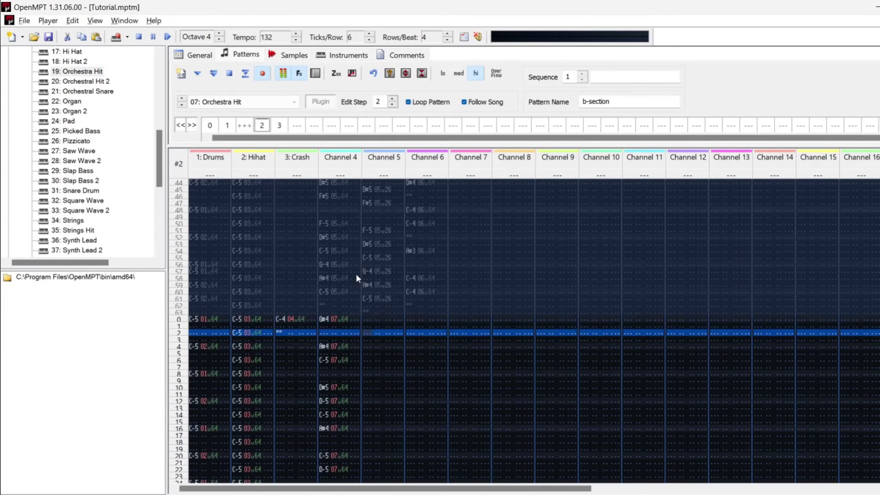
Paste the Orchestra Hit melody into channel 5 from row 2 as an echo and amplify it to 40%.
key("ctrl+v")
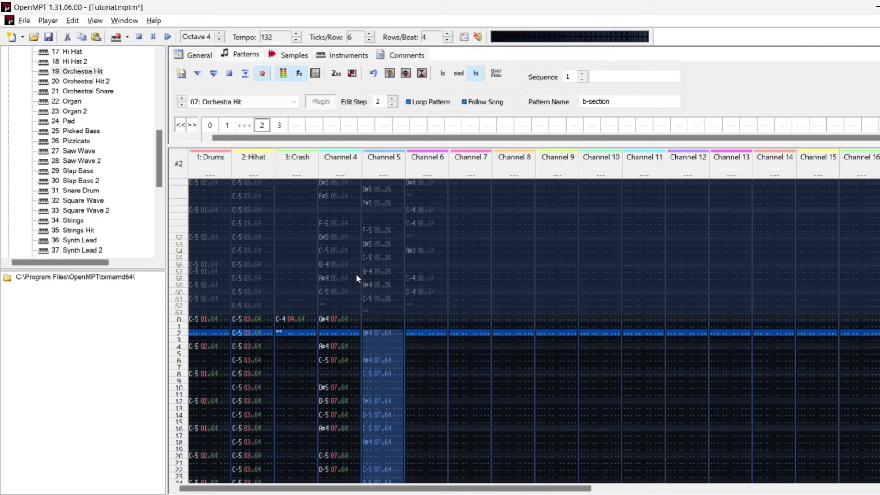
key("ctrl+m")
type("40")
key("Return")
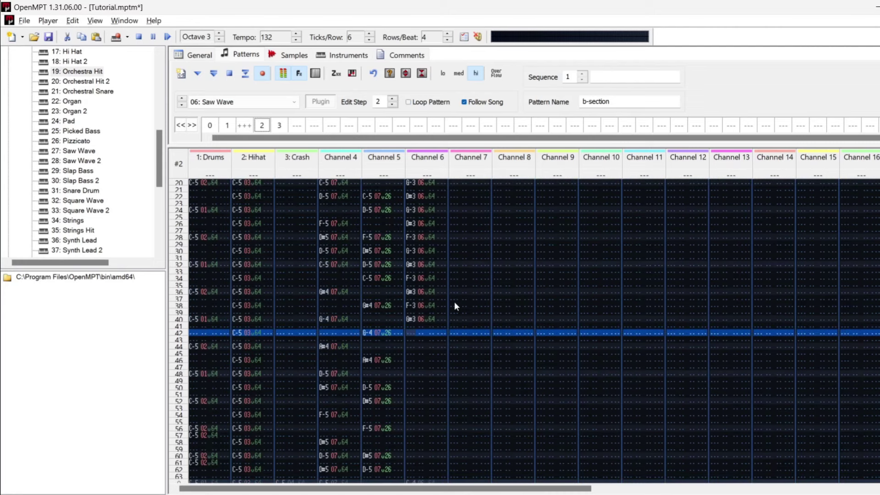
Extend the Saw Wave line in pattern 2's channel 6 with a note-off, A-3 and G-3 on rows 42, 44 and 46.
key("equal")
key("p")
key("i")
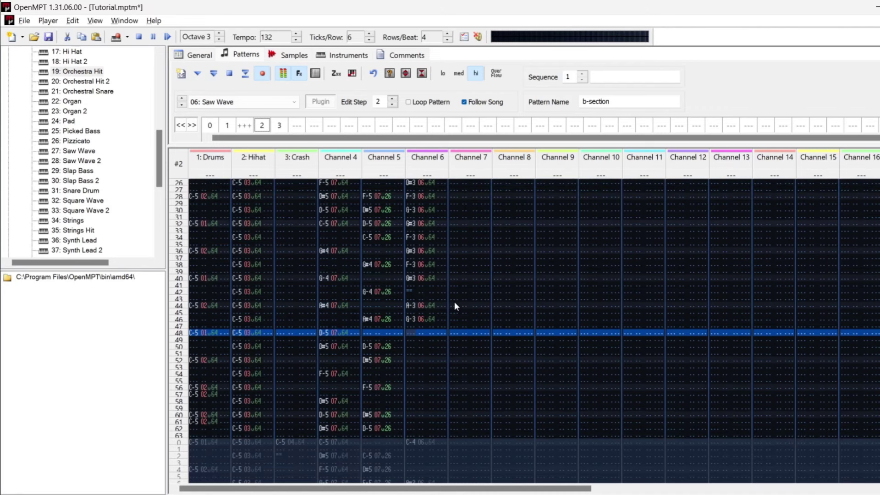
key("Up")
key("Up")
key("Up")
key("Up")
key("bracketleft")
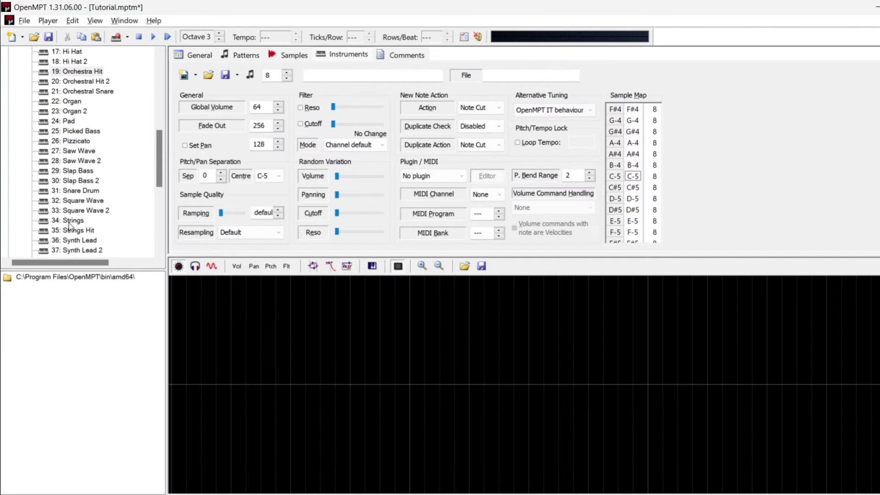
Load Strings from the soundfont as instrument 08 and, with edit step 8, enter D#4 on row 32 of pattern 3's channel 7.
left_click_drag(70, 225, 244, 337)
key("F2")
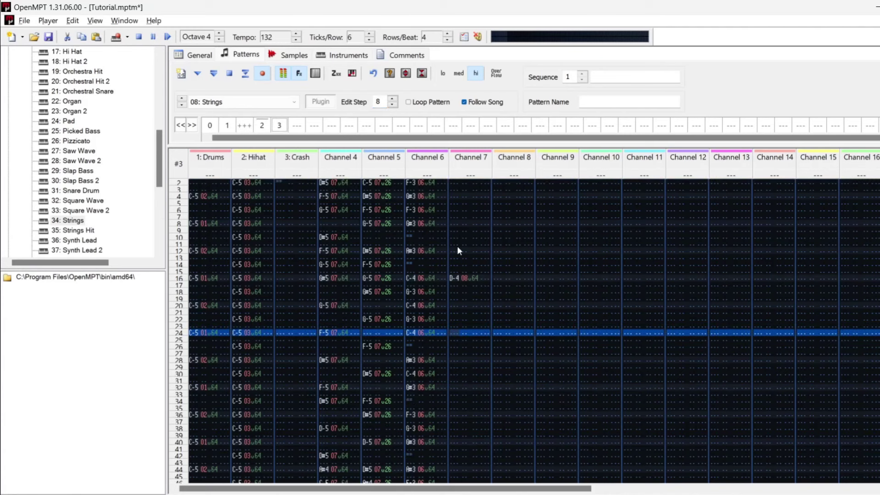
key("alt+Down")
key("r")
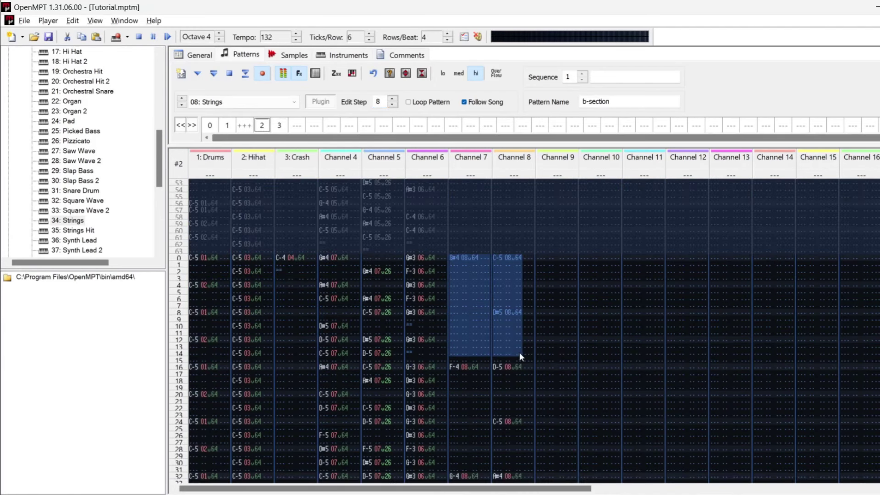
Amplify the strings on rows 0 to 15 of pattern 2's channels 7 and 8 by 100% with a linear fade-in from 0%.
left_click_drag(519, 352, 514, 347)
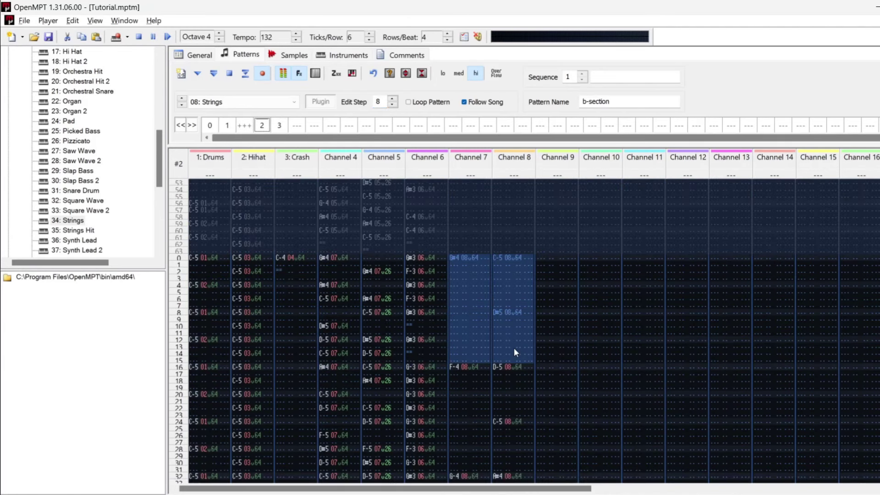
key("ctrl+j")
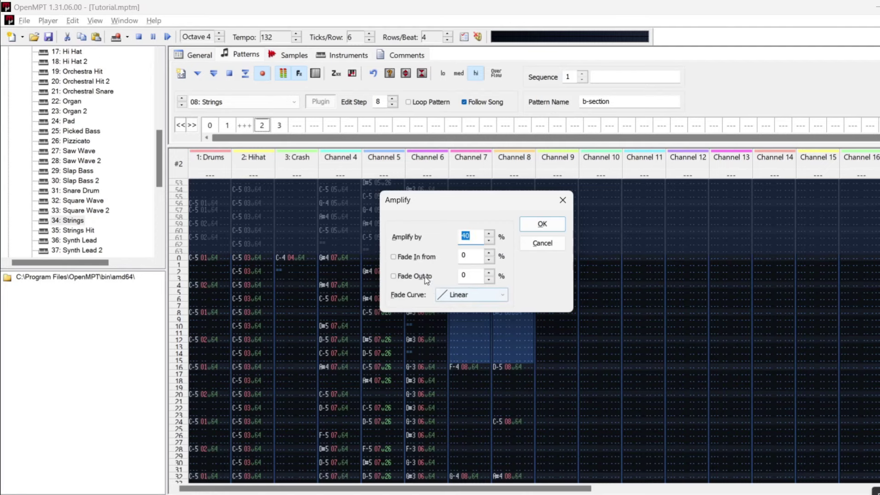
left_click(393, 257)
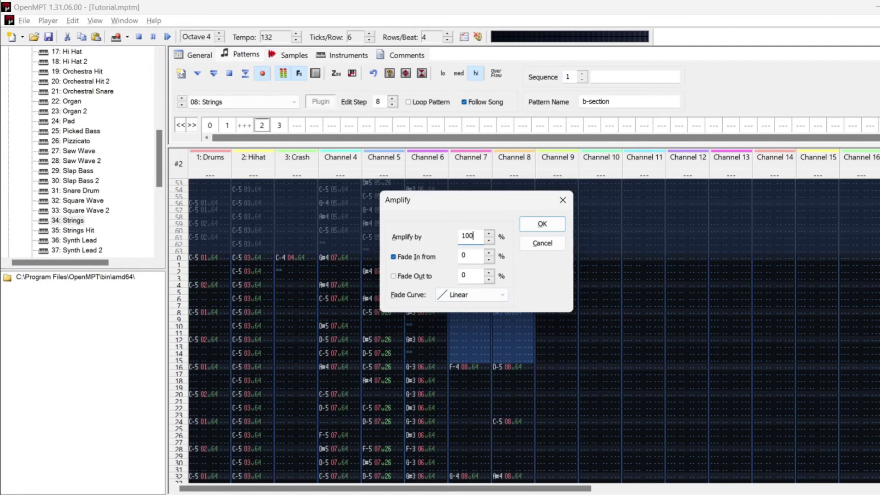
left_click(542, 224)
left_click(343, 55)
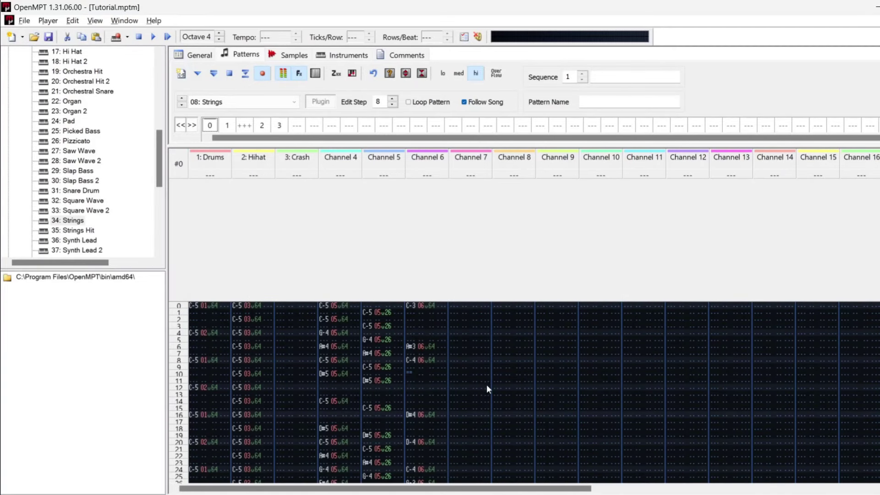
Enter note-offs on row 0 of channels 7 and 8 in pattern 0.
left_click(455, 304)
key("grave")
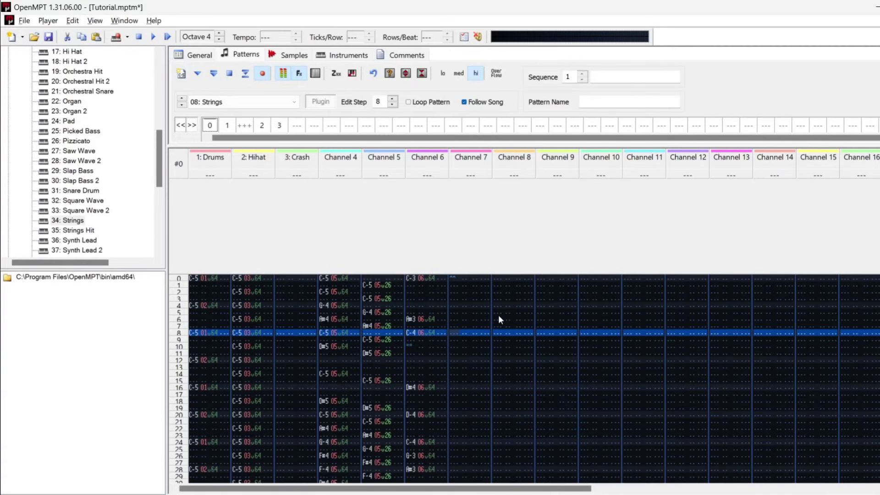
left_click(497, 276)
key("backslash")
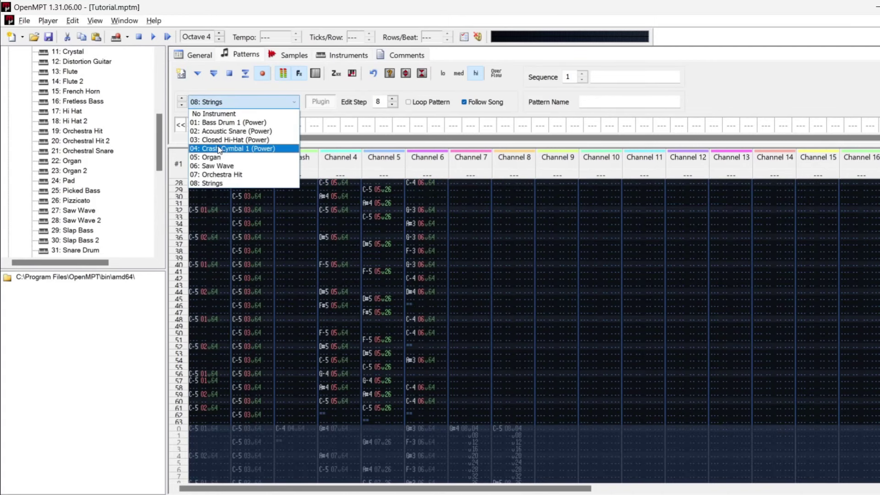
Enter Crash Cymbal 1 note C-5 with effect S9F on row 52 of pattern 1's crash channel.
left_click(219, 148)
left_click(277, 345)
key("q")
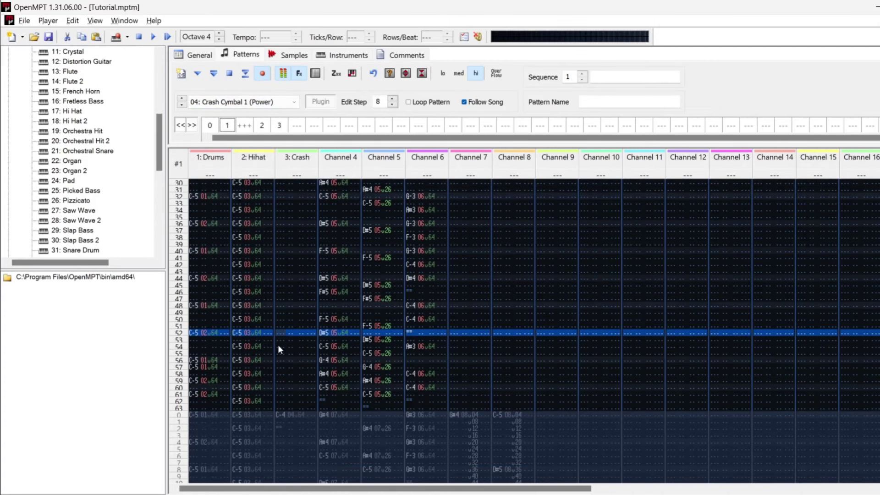
left_click(306, 279)
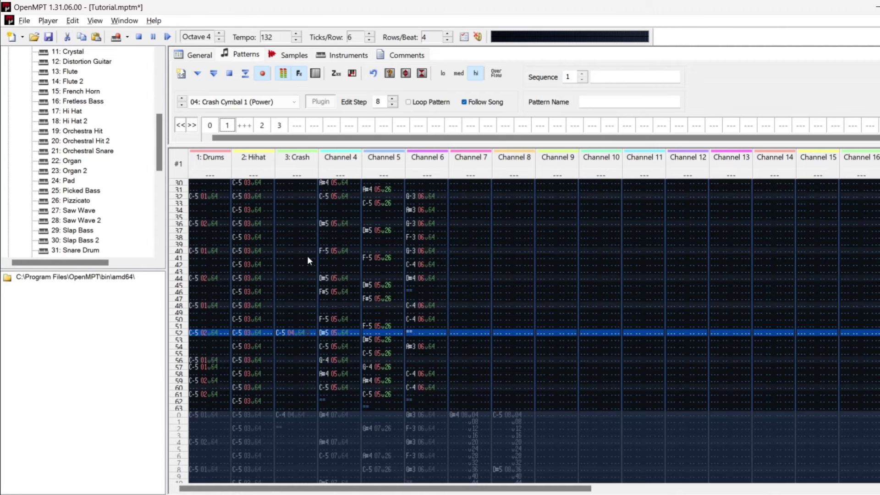
key("s")
Amplify rows 52 to 62 of pattern 1's crash channel by 100% with a linear fade-in from 0%.
left_click_drag(280, 329, 316, 403)
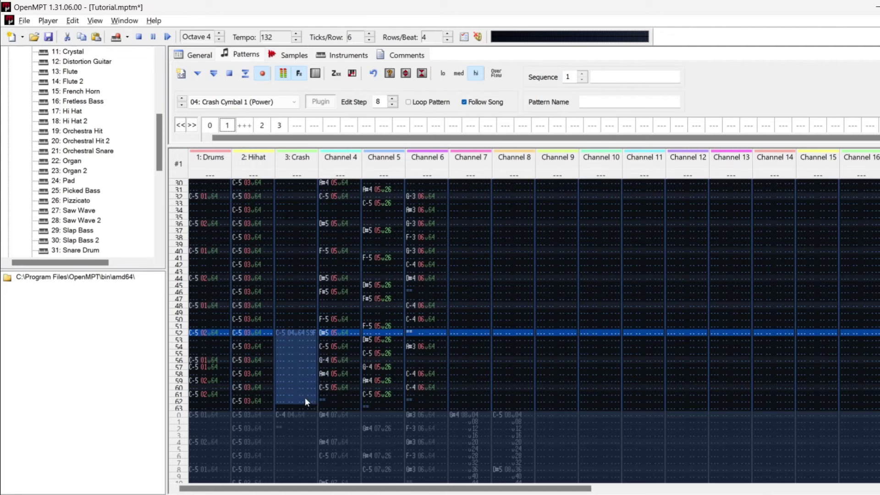
key("ctrl+j")
left_click(433, 257)
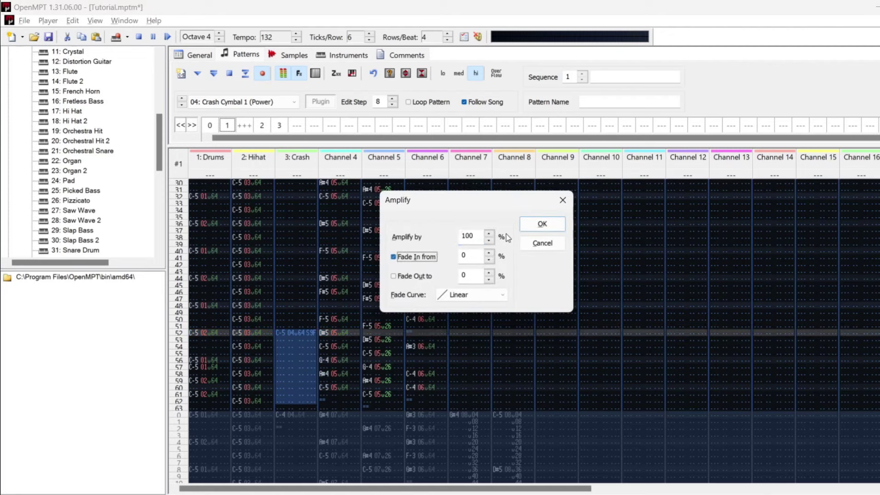
left_click(531, 225)
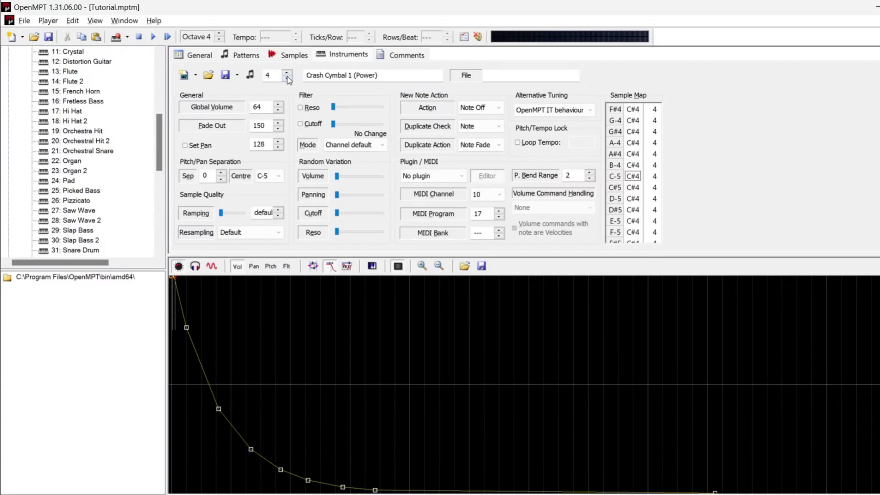
Step through the instrument settings from Crash Cymbal 1 to Saw Wave.
left_click(288, 78)
left_click(288, 76)
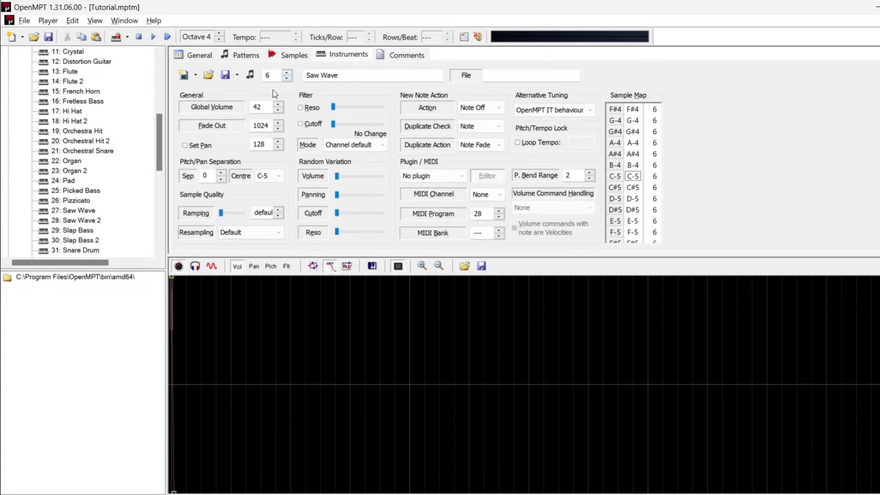
left_click(205, 150)
scroll(263, 143, "up", 12)
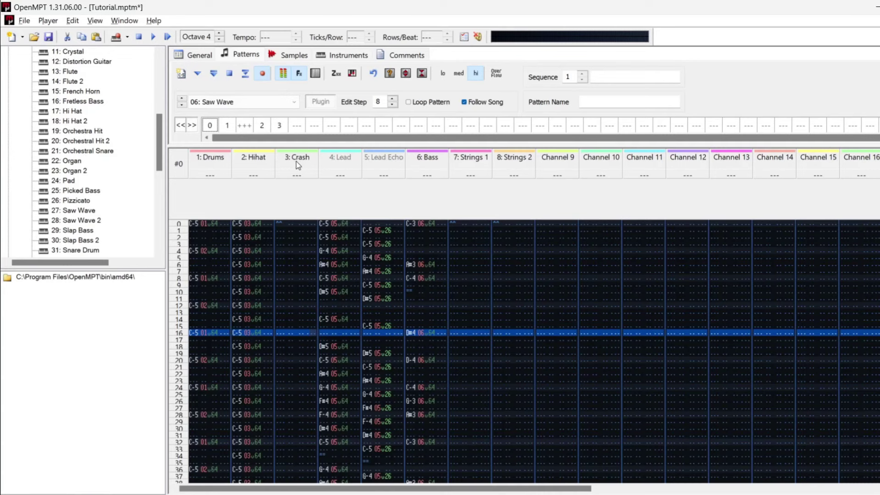
Mute the Crash channel and try the Bass channel solo, ending with all channels unmuted.
left_click(297, 162)
right_click(414, 160)
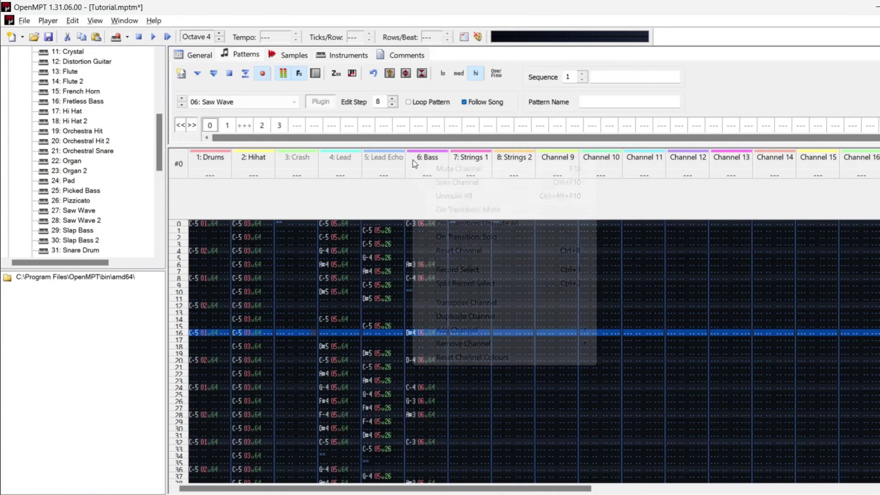
left_click(446, 185)
right_click(436, 156)
left_click(461, 174)
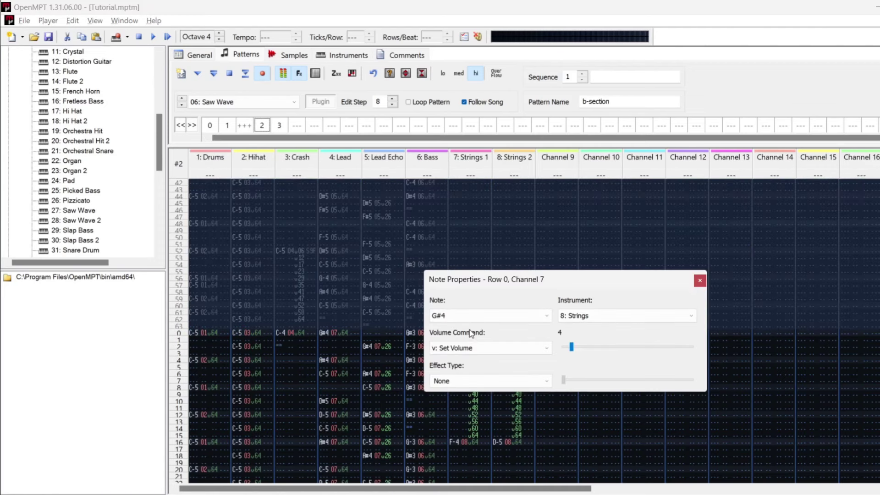
Try giving the row 0 note on Strings 1 a Set Panning volume command of 14 and an Xxx panning effect.
left_click(470, 348)
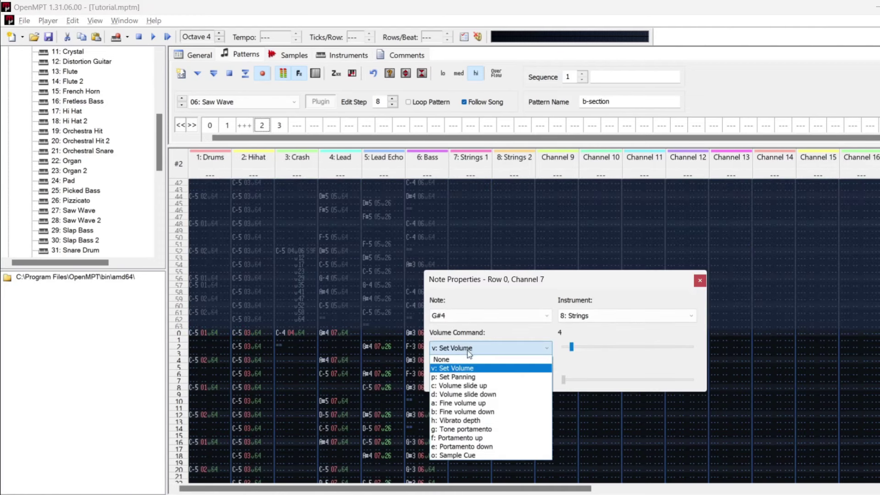
left_click(468, 376)
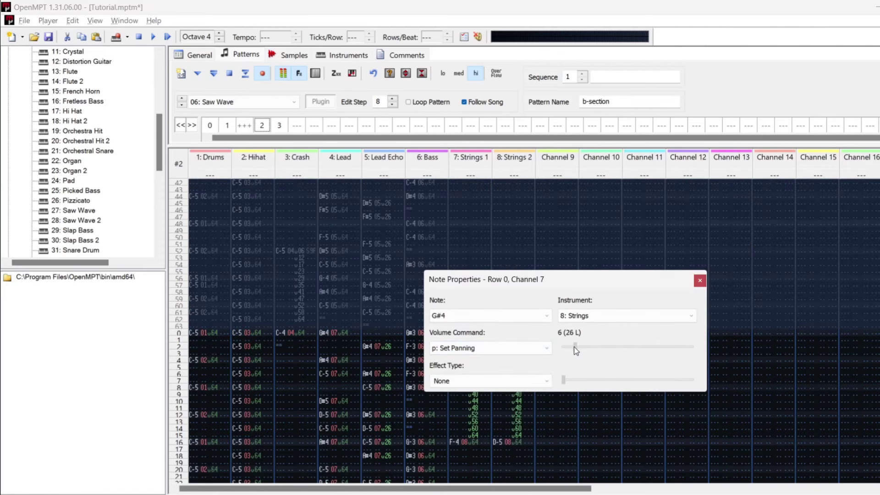
left_click_drag(573, 346, 591, 347)
left_click(489, 381)
scroll(544, 257, "down", 5)
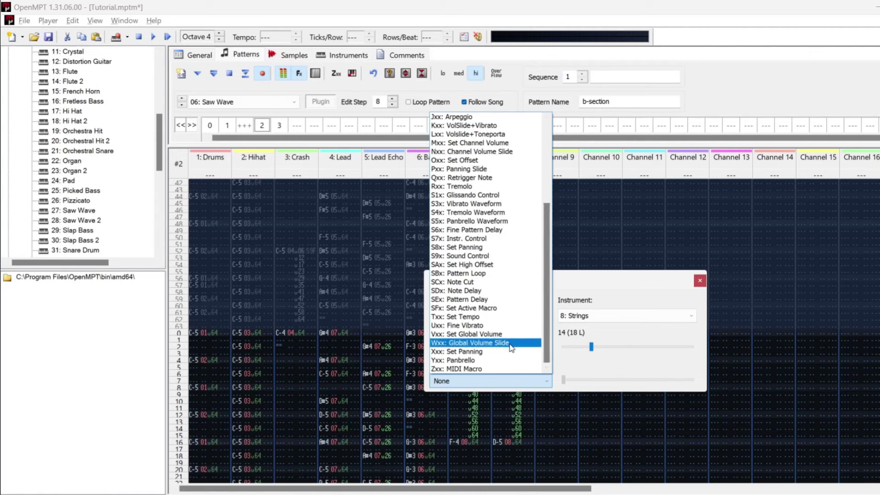
left_click(467, 352)
left_click_drag(564, 380, 650, 378)
left_click(700, 280)
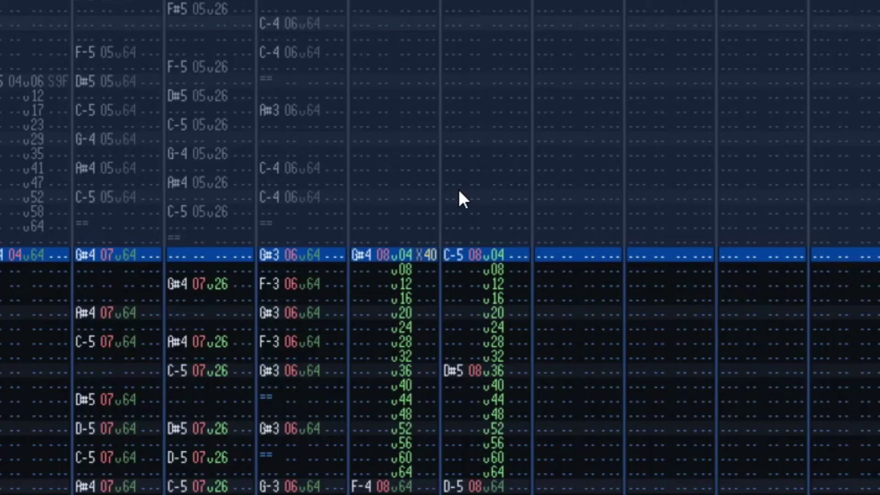
Enter panning effect X40 on Strings 1 and XD0 on Strings 2 at row 0 of the b-section pattern.
key("Right")
key("Right")
key("Right")
key("Right")
key("Right")
type("xd0")
key("Down")
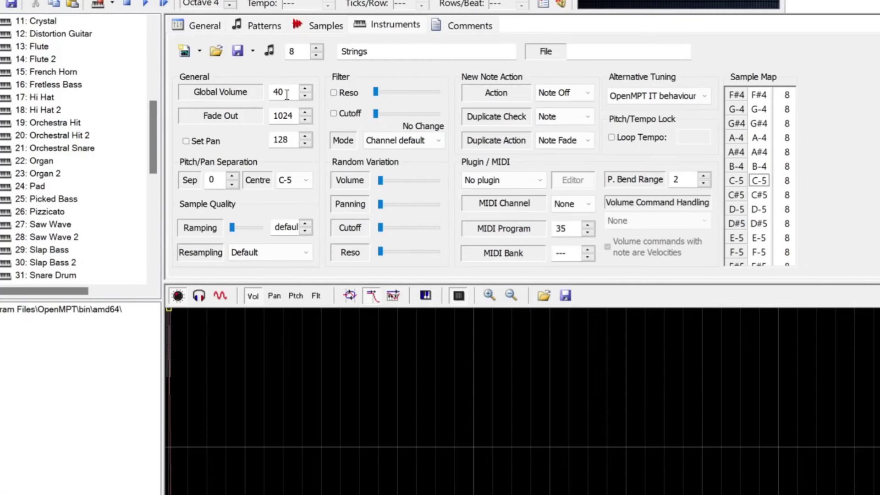
scroll(286, 94, "up", 4)
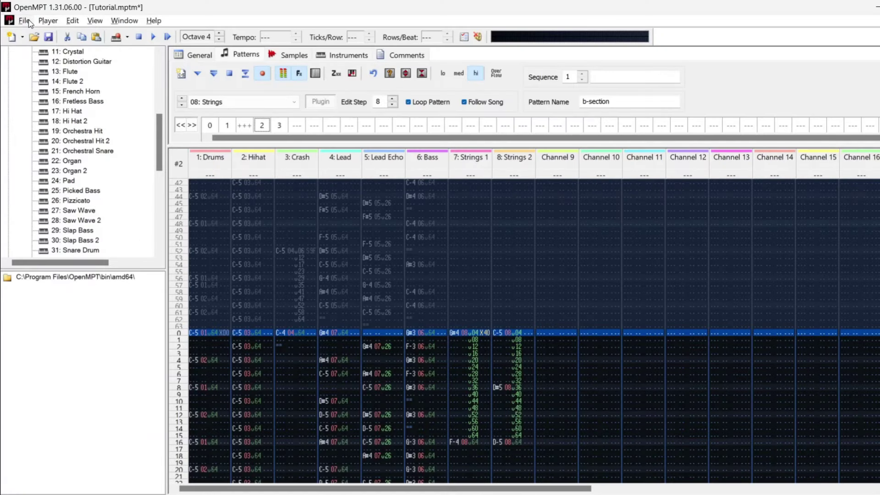
Export the entire song as a 24-bit, 48000 Hz stereo FLAC file named Tutorial.flac.
left_click(25, 21)
left_click(82, 186)
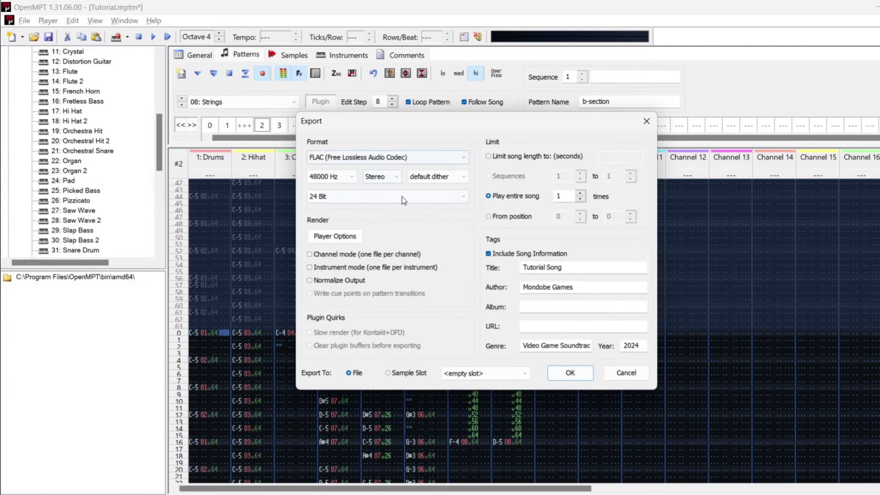
left_click(576, 373)
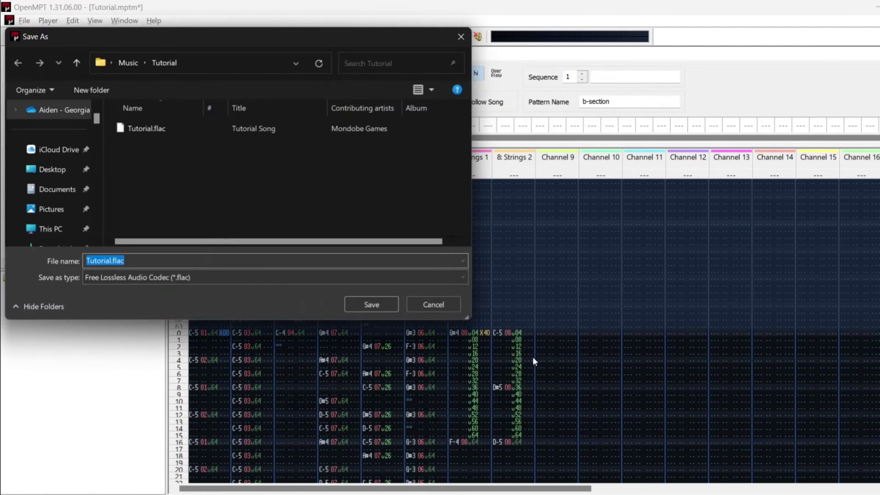
left_click(374, 305)
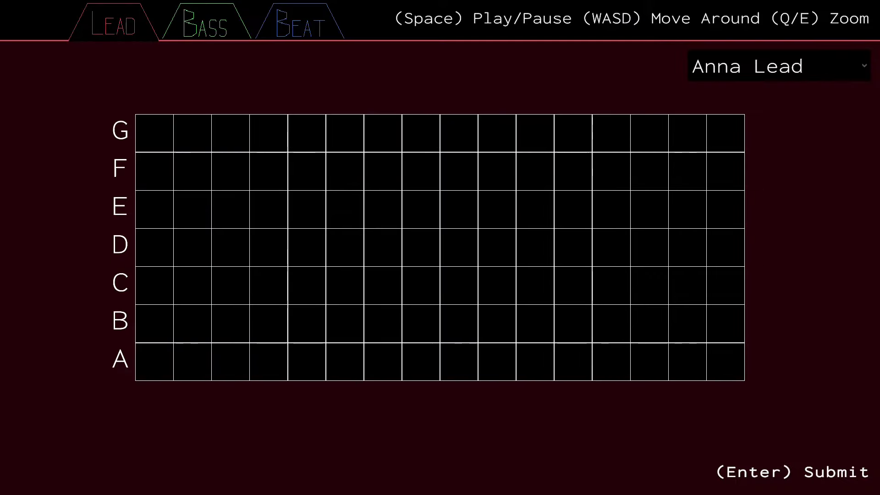
Switch to the Lead note grid and place A, B, C, D, E in columns 1 to 5 and G, F, E in columns 8 to 10.
left_click(154, 362)
left_click(193, 324)
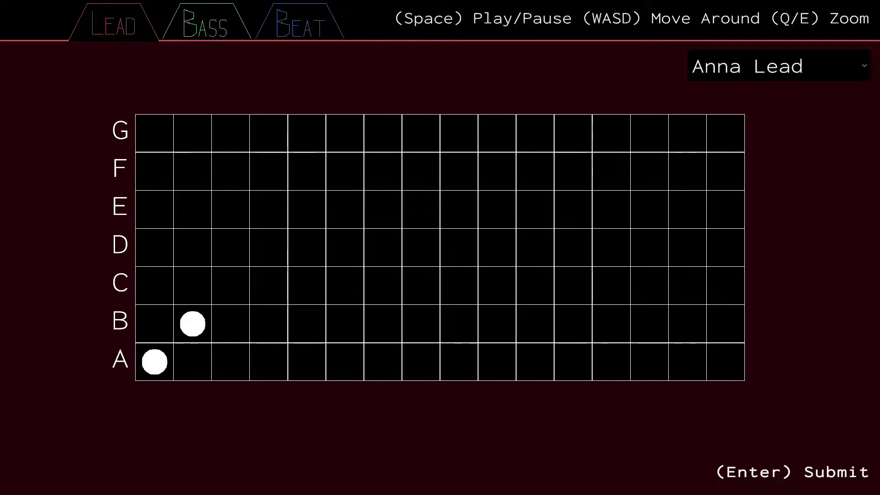
left_click(231, 286)
left_click(269, 248)
left_click(307, 210)
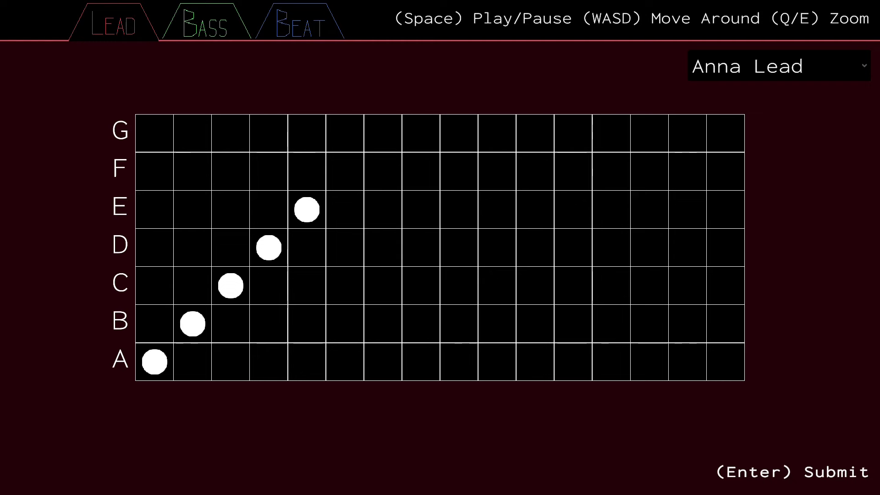
left_click(421, 133)
left_click(458, 172)
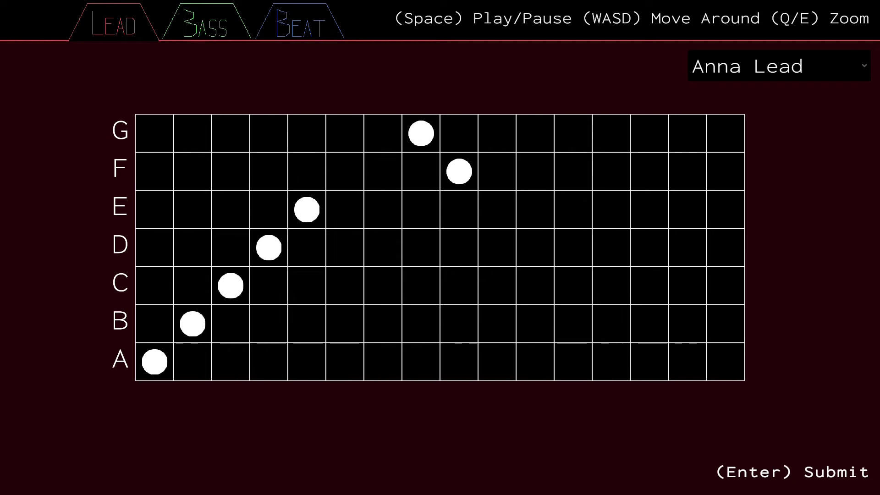
left_click(497, 210)
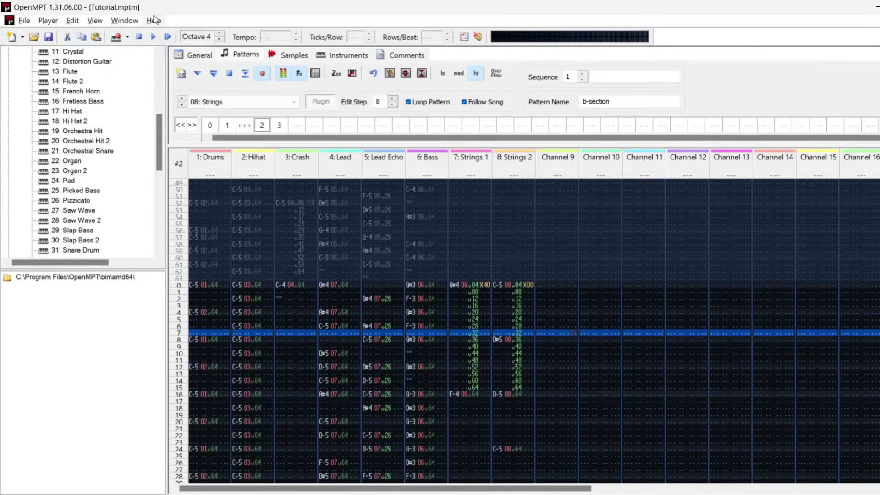
Switch to OpenMPT and open the example module Fearofdark - Next.mptm.
left_click(154, 20)
mouse_move(188, 69)
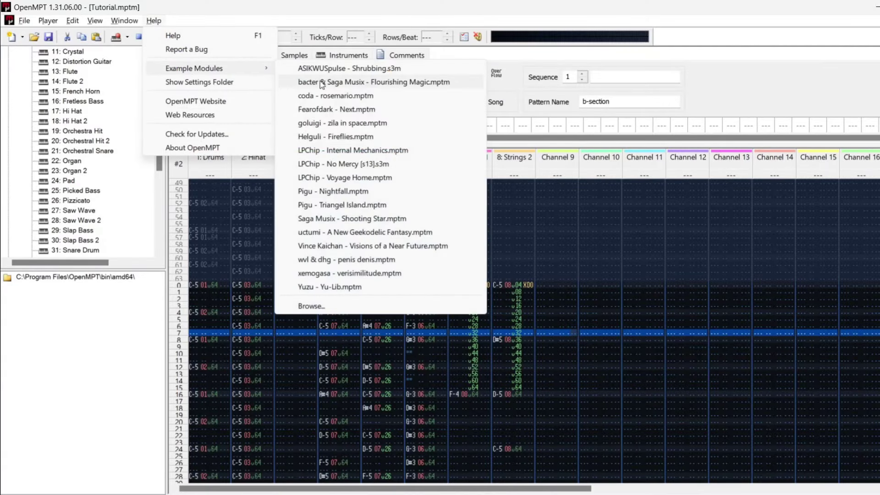
left_click(346, 111)
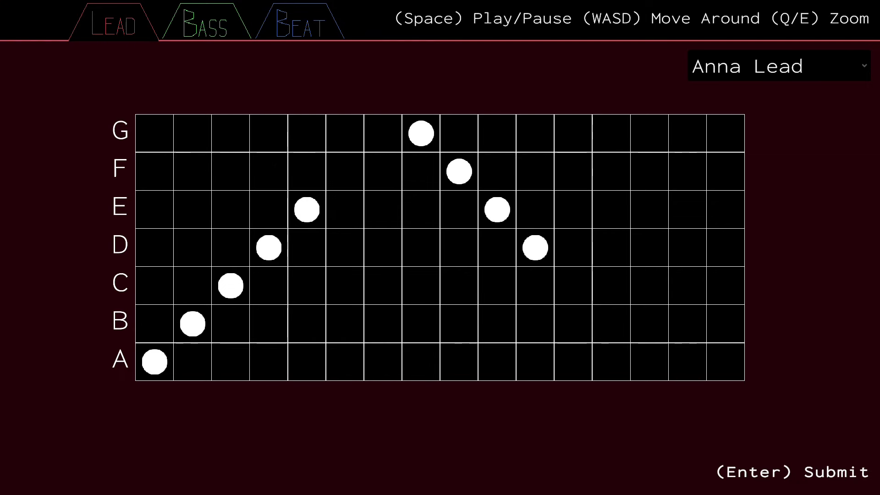
Switch to the Lead note grid, place F, E, D, C, B in columns 12 to 16, and play the melody.
left_click(611, 209)
left_click(649, 247)
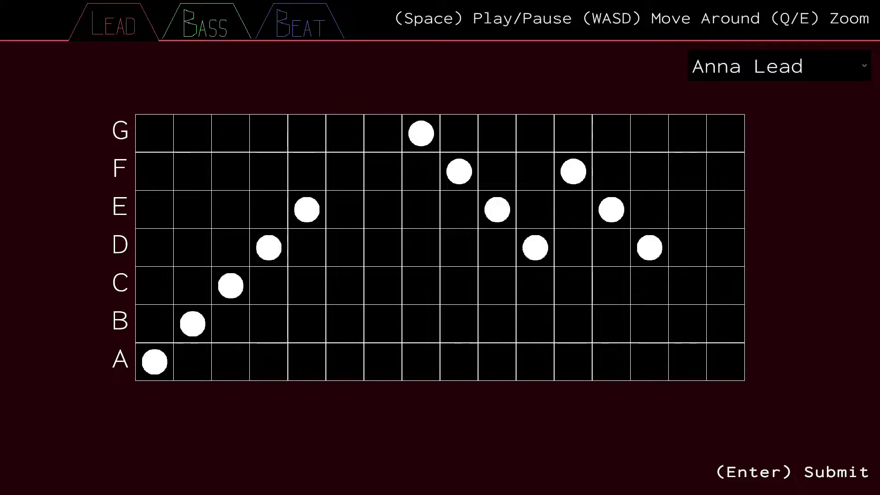
left_click(687, 286)
left_click(726, 324)
key("space")
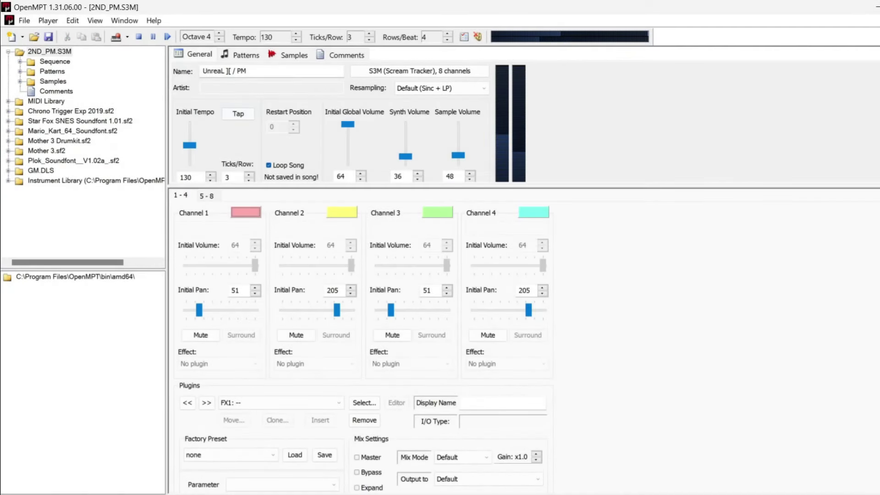
Switch to OpenMPT and raise the initial tempo of the playing module 2ND_PM.S3M to at least 135.
left_click(210, 175)
key("Up")
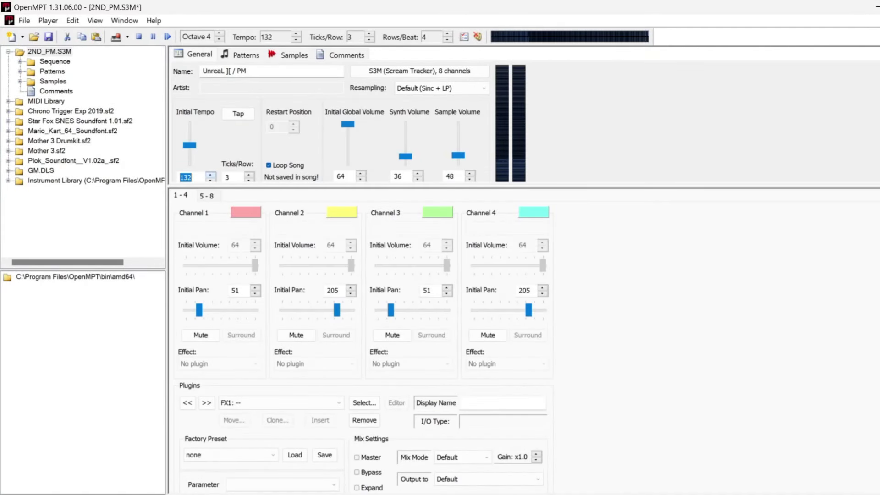
key("Up")
key("Up")
key("Up")
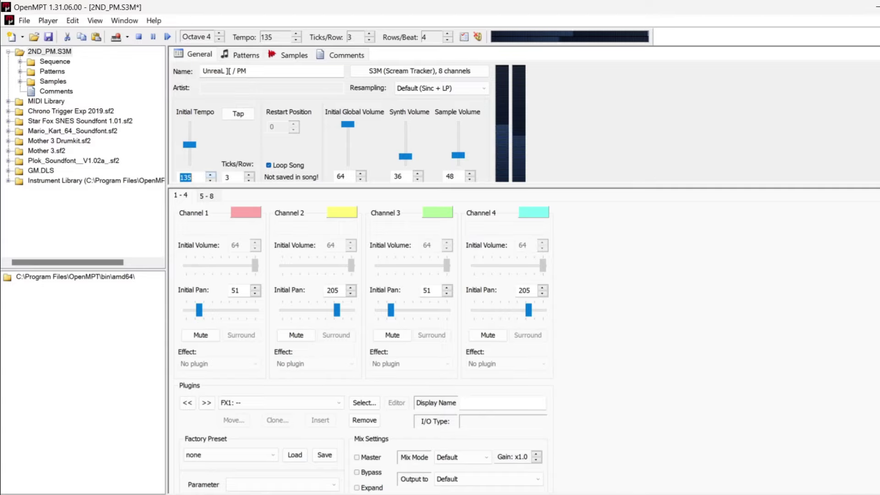
key("Up")
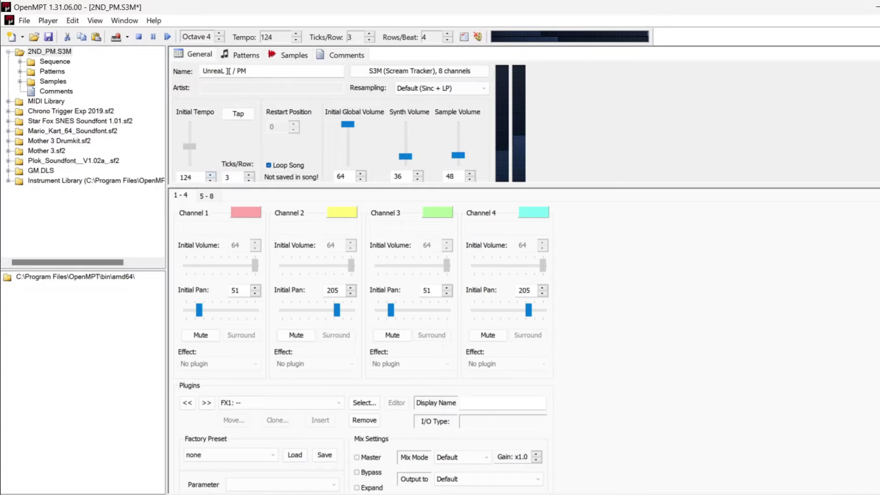
Lower the initial tempo of 2ND_PM.S3M to 62 and bring it back up to 95.
key("Down")
key("Down")
key("Down")
key("Down")
key("Down")
key("Down")
key("Down")
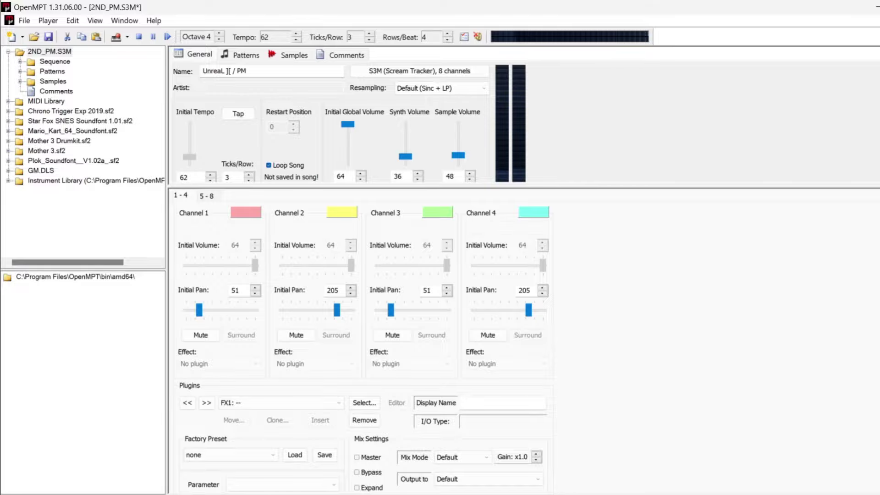
left_click_drag(190, 157, 190, 154)
key("Up")
key("Up")
key("Up")
key("Up")
key("Up")
key("Up")
key("Up")
key("Up")
key("Up")
key("Up")
key("Up")
key("Up")
key("Up")
key("Up")
key("Up")
key("Up")
key("Up")
key("Up")
key("Up")
key("Up")
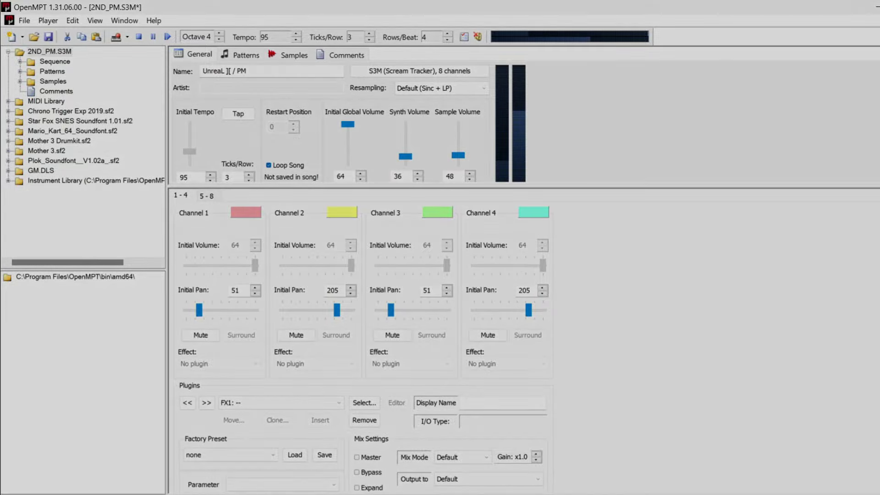